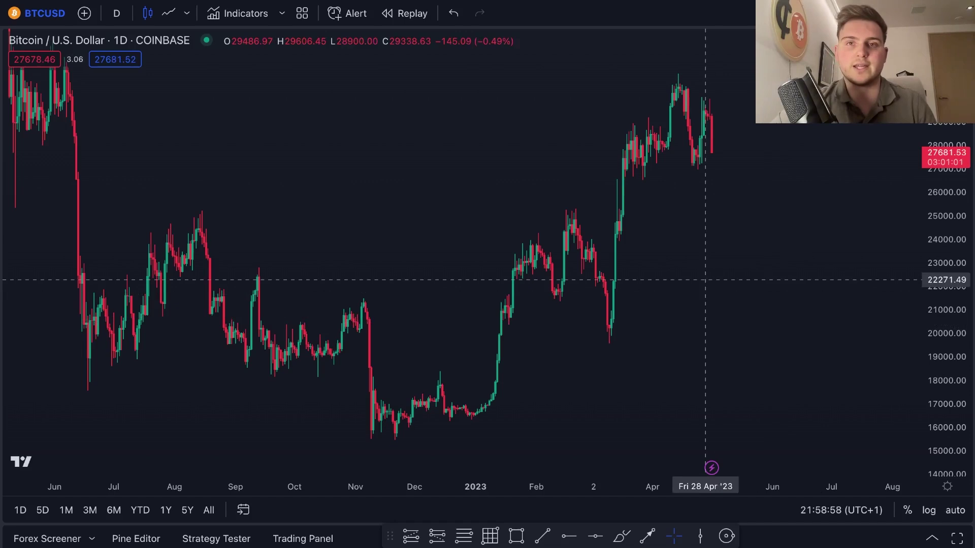
- Place a red horizontal ray at the August 2022 high, 25021.64, then deselect it
{"action": "scroll", "coordinate": [441, 292], "scroll_direction": "up", "scroll_amount": 2}
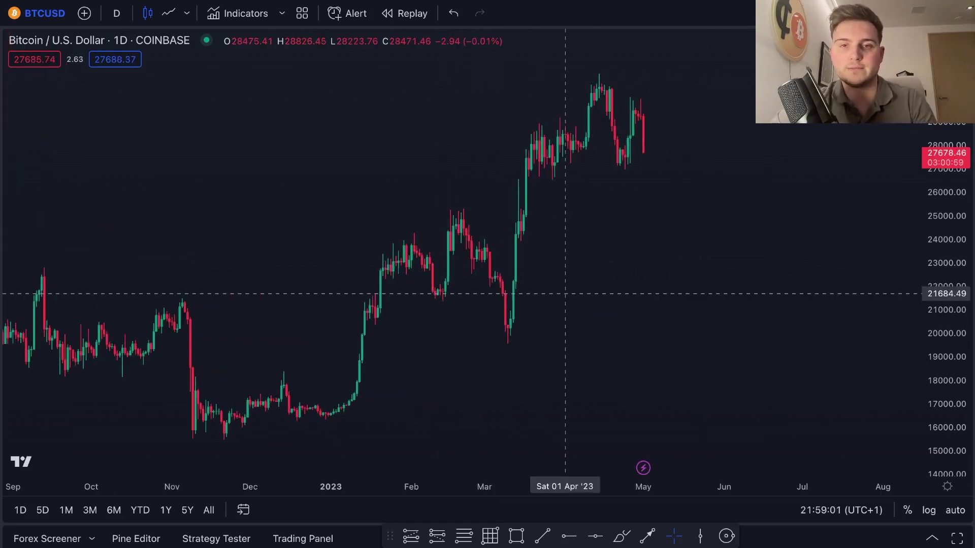
{"action": "scroll", "coordinate": [752, 268], "scroll_direction": "down", "scroll_amount": 3}
{"action": "scroll", "coordinate": [757, 269], "scroll_direction": "down", "scroll_amount": 1}
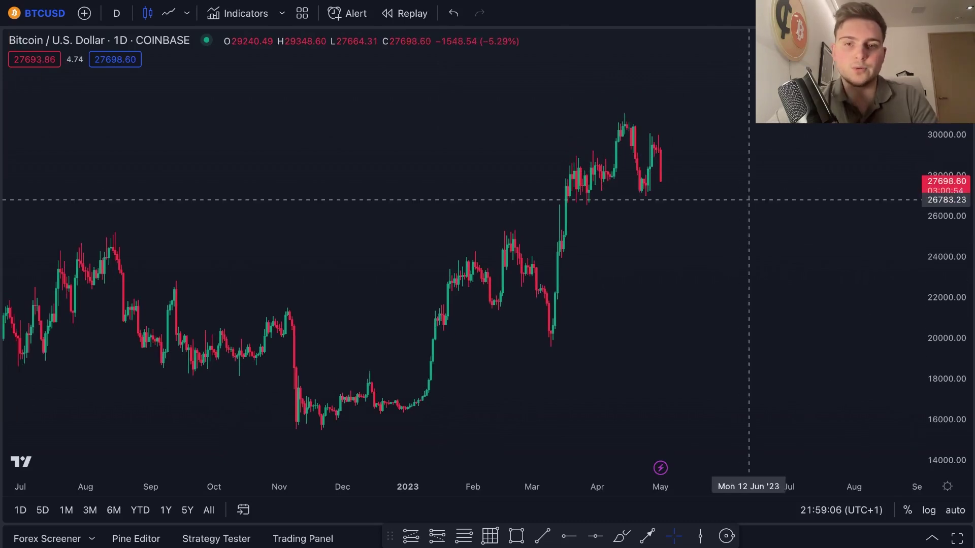
{"action": "scroll", "coordinate": [605, 337], "scroll_direction": "down", "scroll_amount": 3}
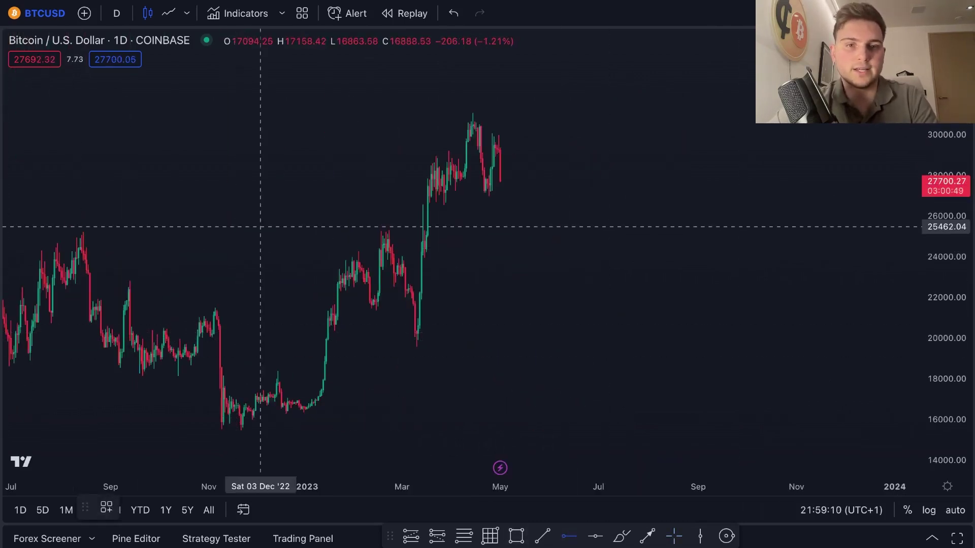
{"action": "scroll", "coordinate": [352, 209], "scroll_direction": "down", "scroll_amount": 1}
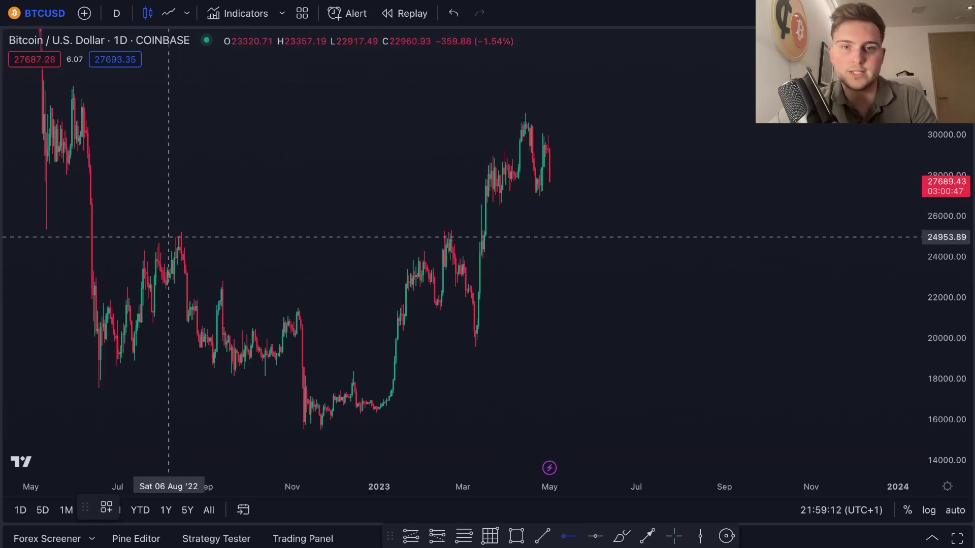
{"action": "left_click", "coordinate": [169, 235]}
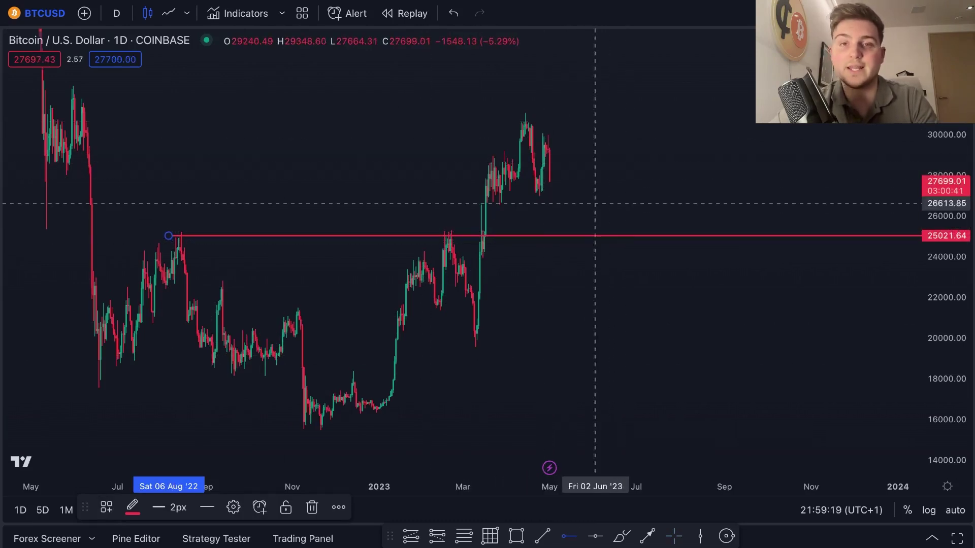
{"action": "scroll", "coordinate": [457, 244], "scroll_direction": "up", "scroll_amount": 1}
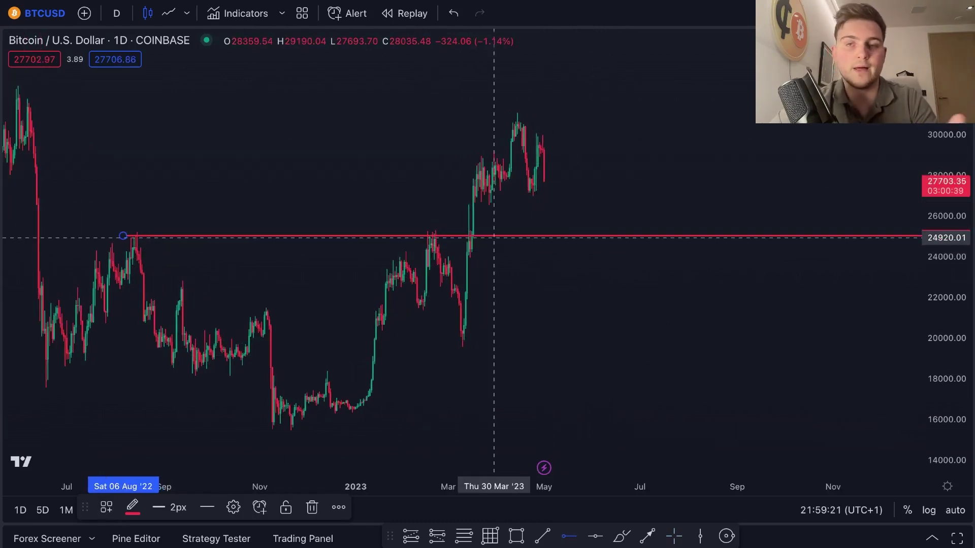
{"action": "scroll", "coordinate": [444, 243], "scroll_direction": "up", "scroll_amount": 2}
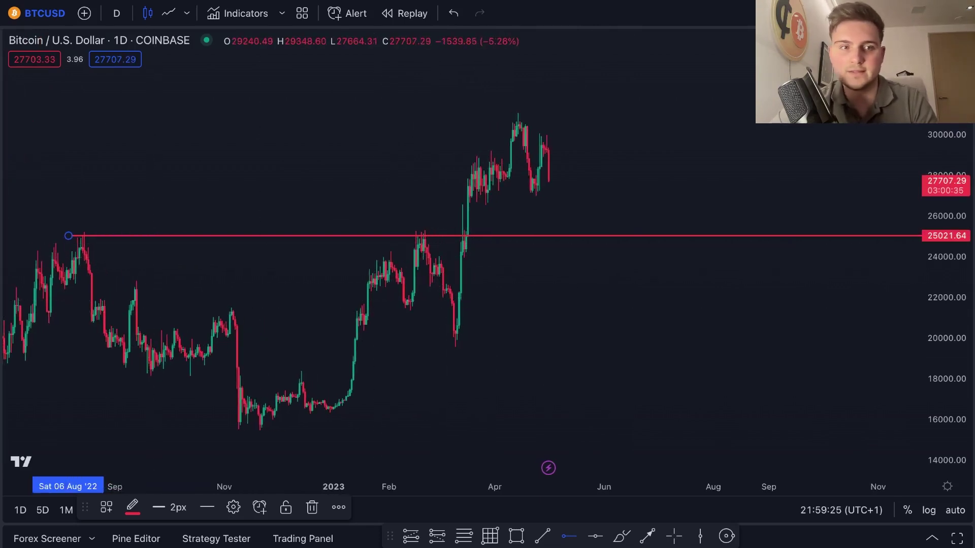
{"action": "left_click", "coordinate": [99, 333]}
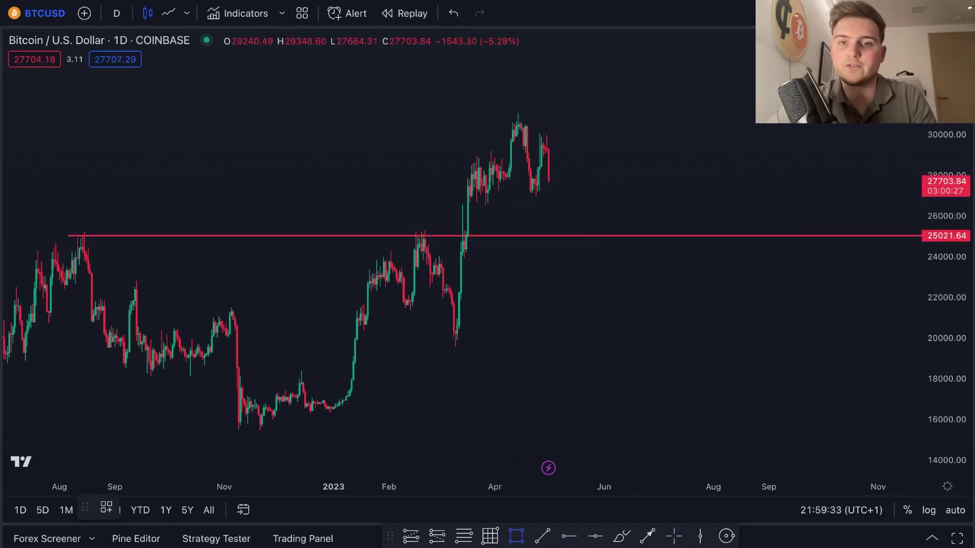
{"action": "scroll", "coordinate": [638, 145], "scroll_direction": "down", "scroll_amount": 3}
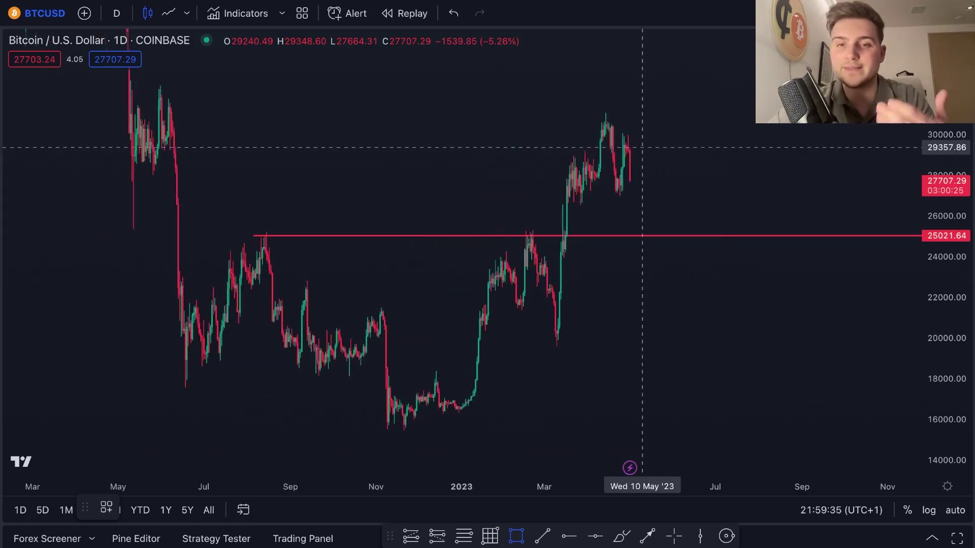
- Draw a yellow rectangle zone around 25021.64 and extend it to mid-September 2023
{"action": "left_click_drag", "start_coordinate": [224, 229], "coordinate": [702, 254]}
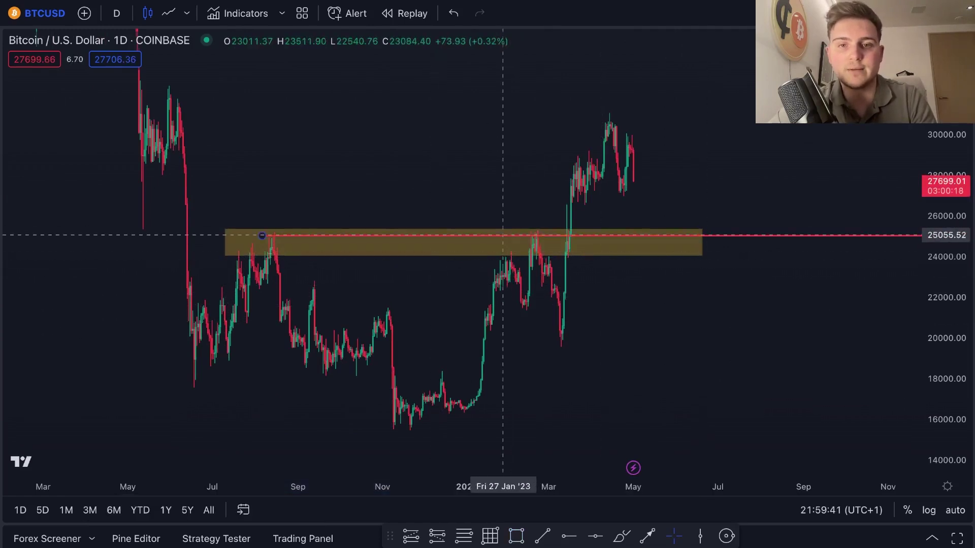
{"action": "scroll", "coordinate": [540, 275], "scroll_direction": "up", "scroll_amount": 5}
{"action": "left_click_drag", "start_coordinate": [946, 274], "coordinate": [947, 238]}
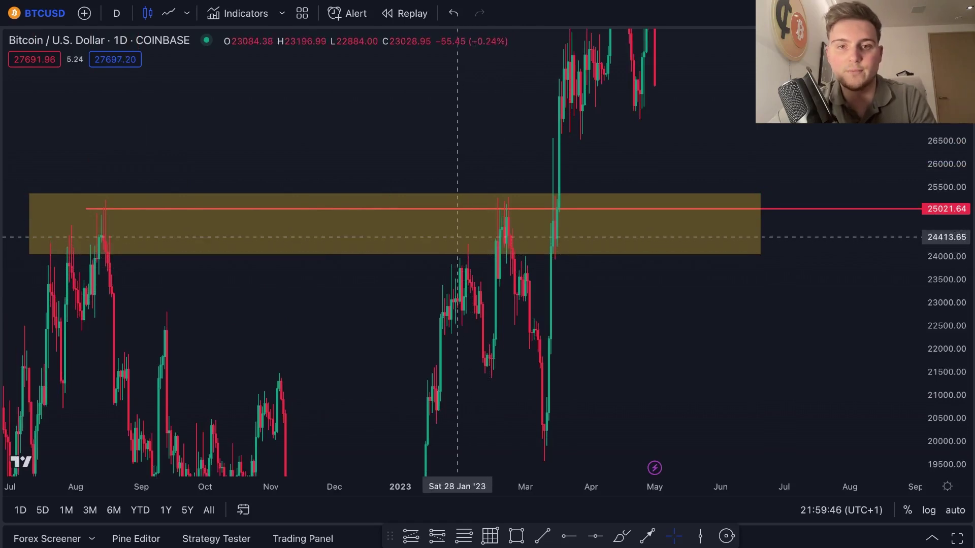
{"action": "scroll", "coordinate": [489, 350], "scroll_direction": "left", "scroll_amount": 3}
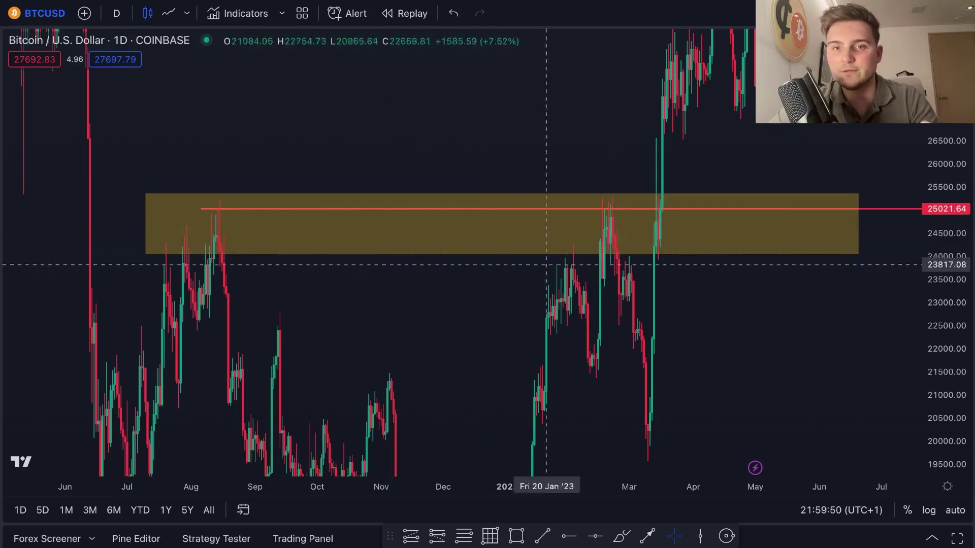
{"action": "scroll", "coordinate": [710, 223], "scroll_direction": "down", "scroll_amount": 2}
{"action": "left_click_drag", "start_coordinate": [659, 223], "coordinate": [789, 224]}
{"action": "left_click", "coordinate": [761, 127]}
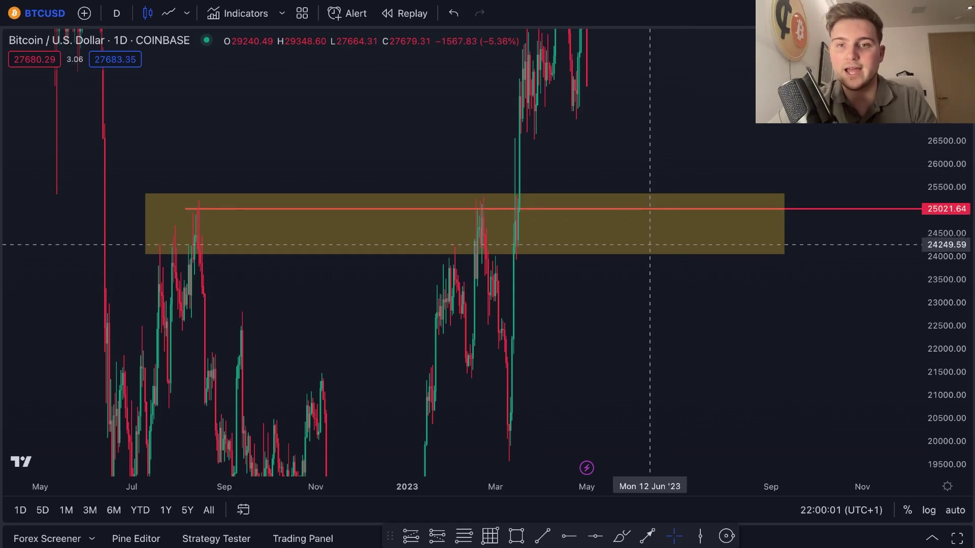
- Delete the red horizontal line and select the yellow zone
{"action": "left_click", "coordinate": [669, 208]}
{"action": "key", "text": "Delete"}
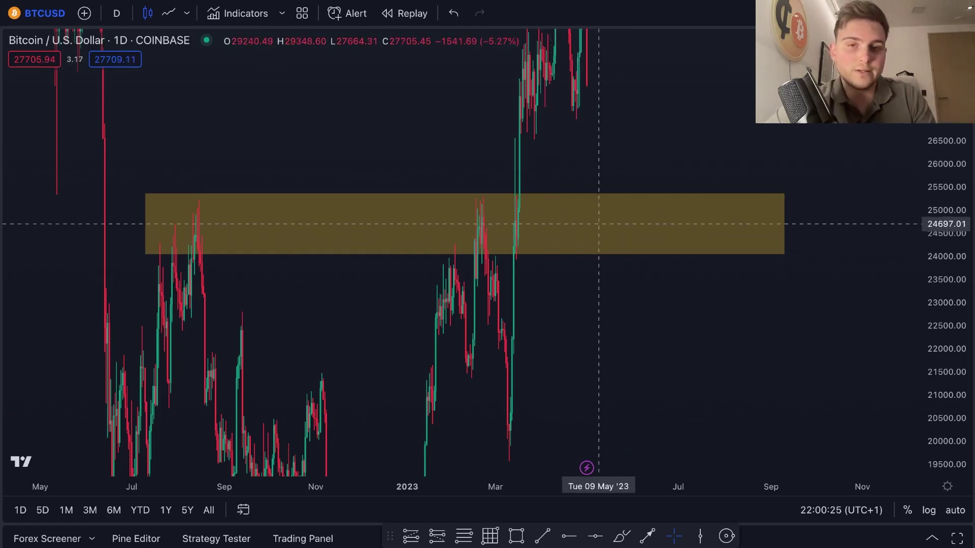
{"action": "left_click", "coordinate": [782, 252]}
{"action": "key", "text": "Delete"}
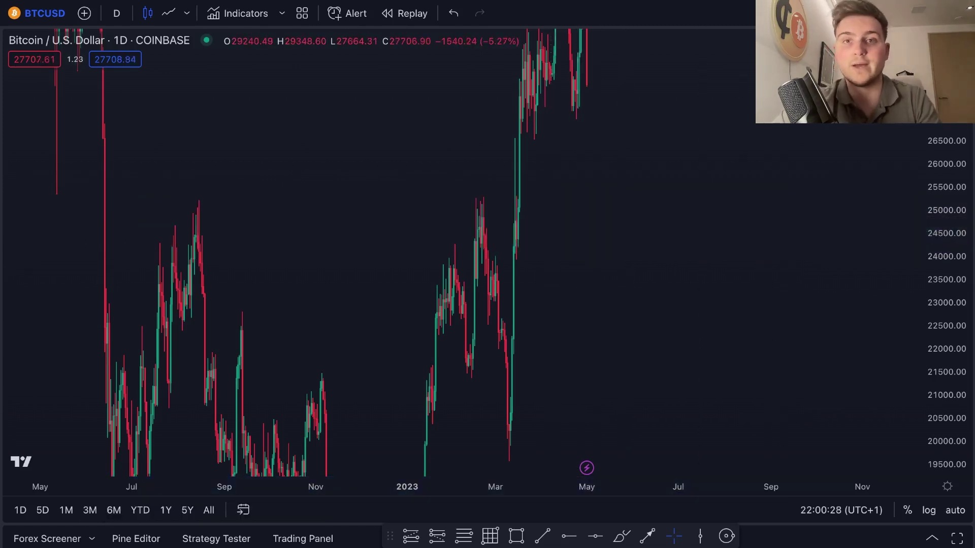
{"action": "scroll", "coordinate": [791, 234], "scroll_direction": "down", "scroll_amount": 3}
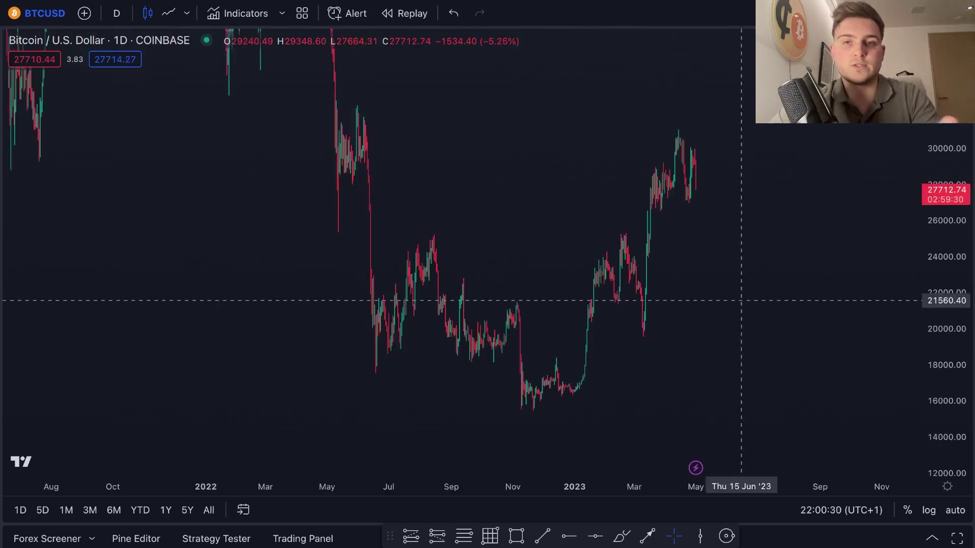
{"action": "scroll", "coordinate": [743, 297], "scroll_direction": "up", "scroll_amount": 3}
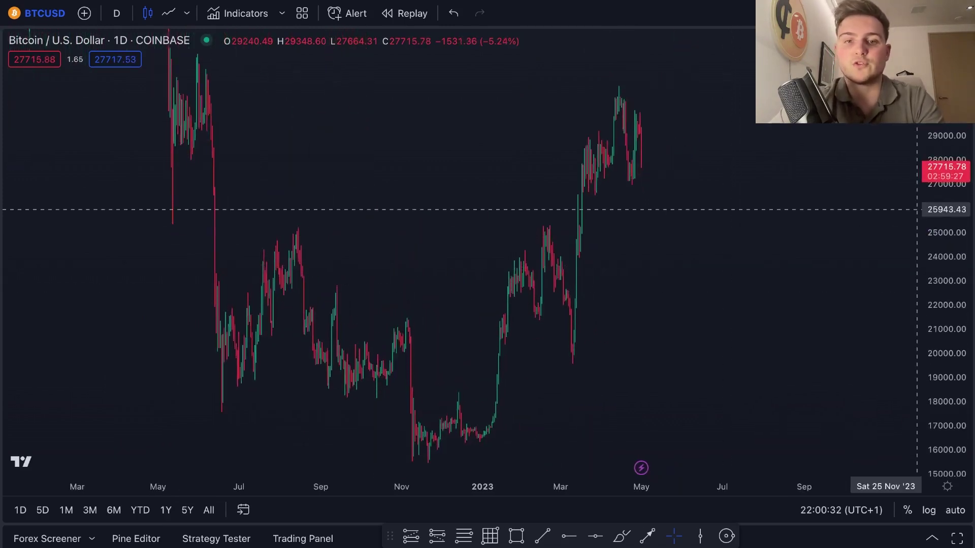
{"action": "left_click", "coordinate": [515, 537]}
{"action": "left_click", "coordinate": [169, 389]}
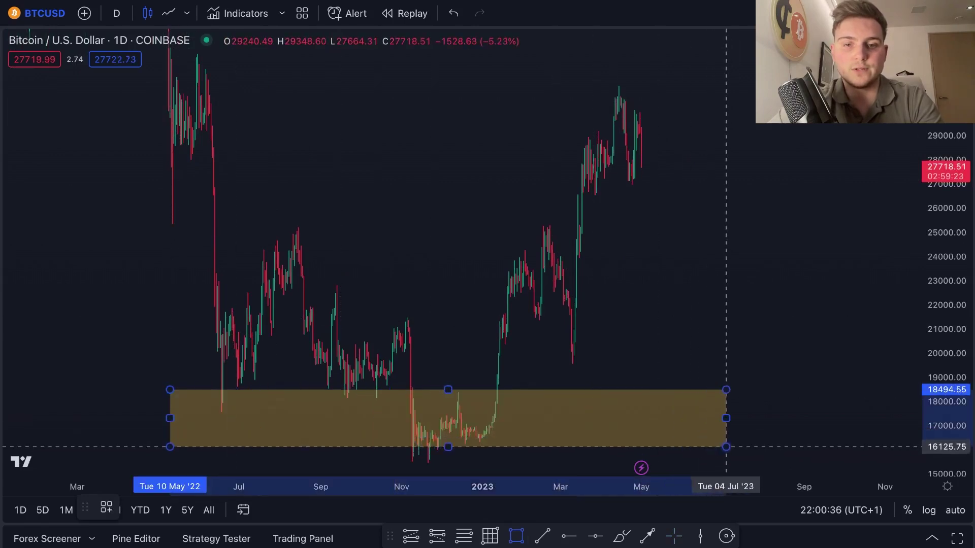
{"action": "left_click", "coordinate": [861, 464]}
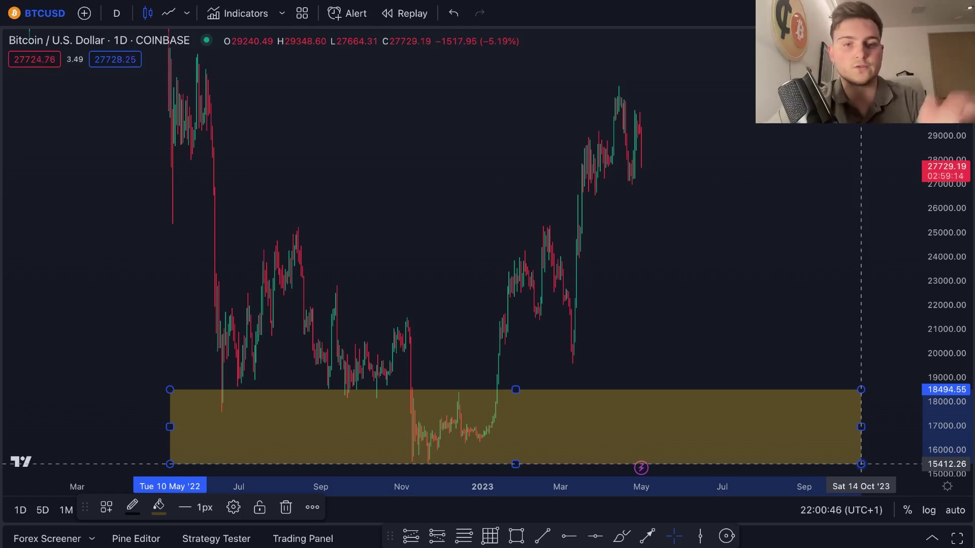
{"action": "key", "text": "Delete"}
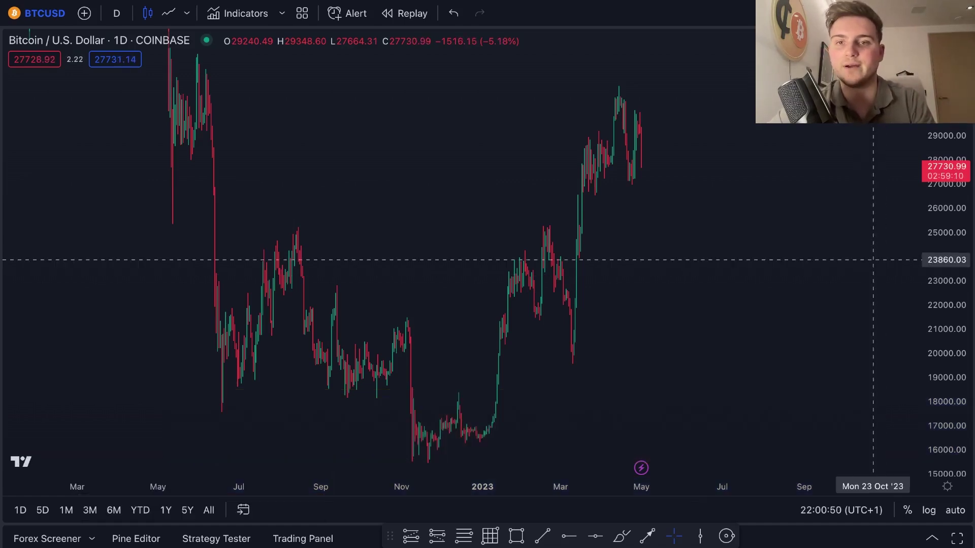
{"action": "scroll", "coordinate": [873, 259], "scroll_direction": "up", "scroll_amount": 5}
- Switch BTCUSD from candlesticks to a line chart and shift the view to lower prices
{"action": "scroll", "coordinate": [619, 339], "scroll_direction": "left", "scroll_amount": 5}
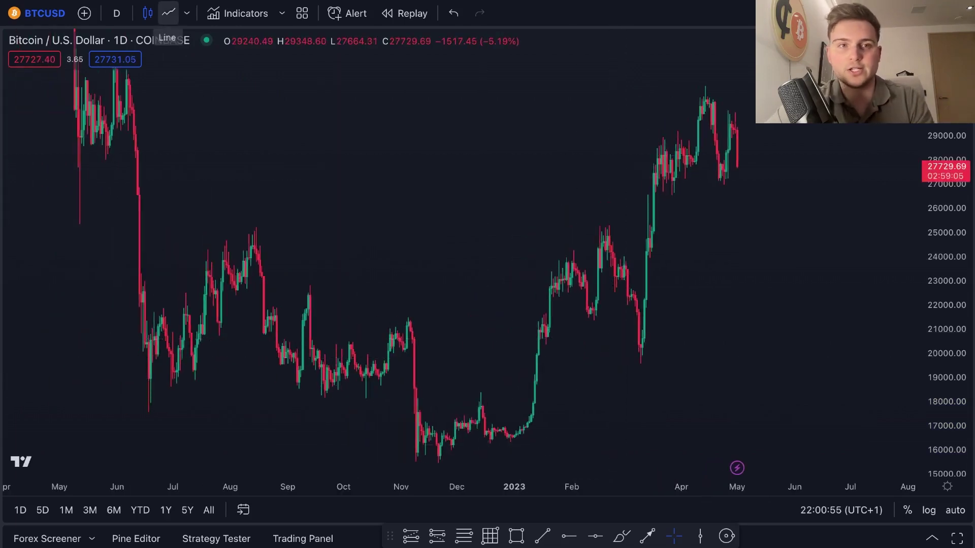
{"action": "left_click", "coordinate": [168, 13]}
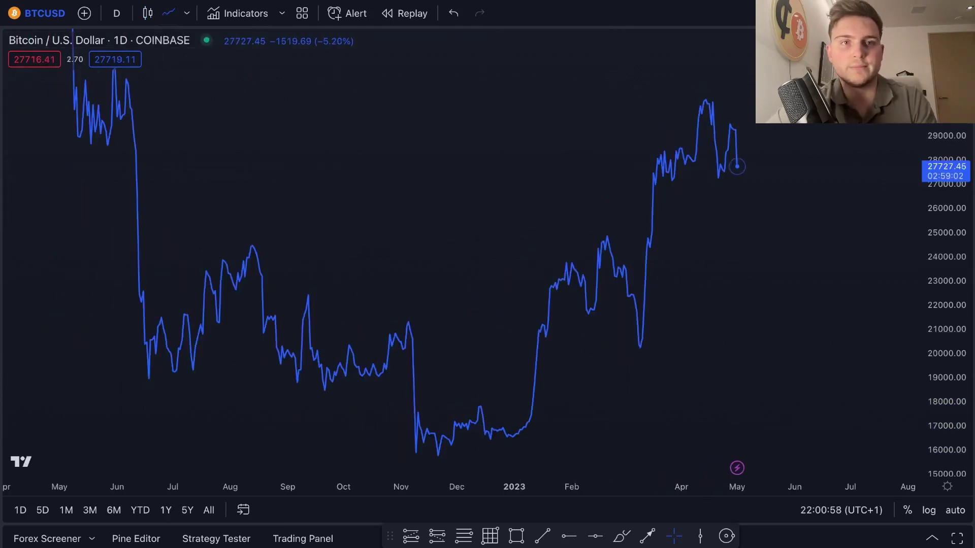
{"action": "left_click", "coordinate": [187, 14]}
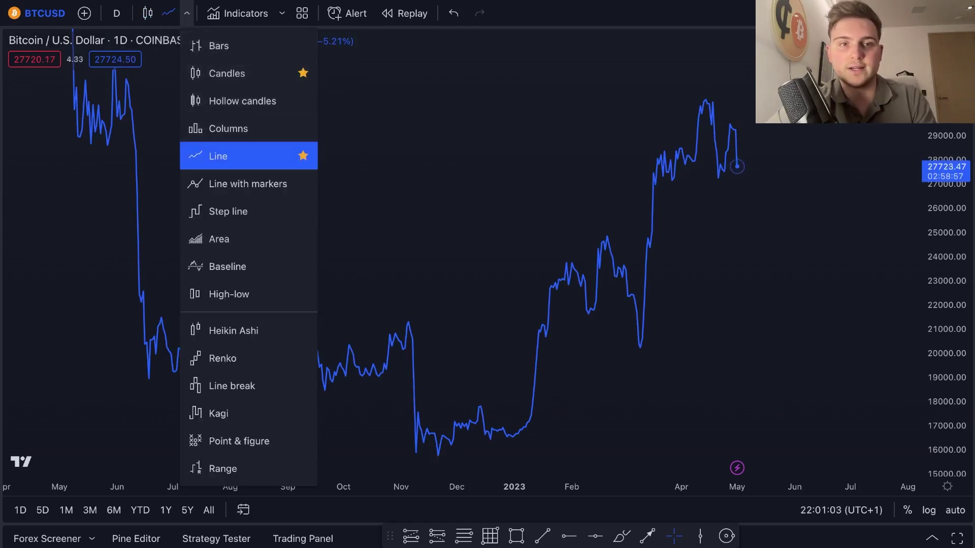
{"action": "scroll", "coordinate": [359, 141], "scroll_direction": "down", "scroll_amount": 5}
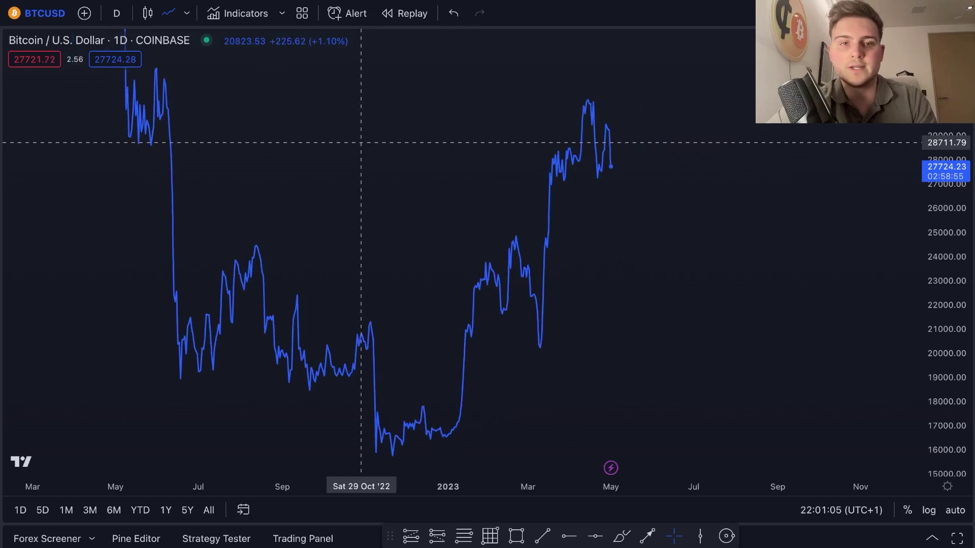
{"action": "left_click_drag", "start_coordinate": [502, 306], "coordinate": [513, 254]}
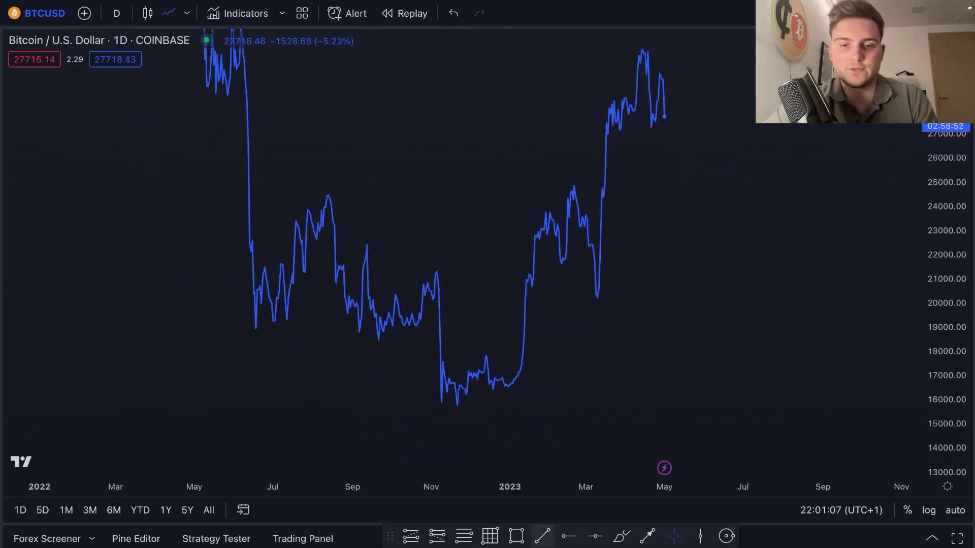
{"action": "left_click", "coordinate": [569, 536]}
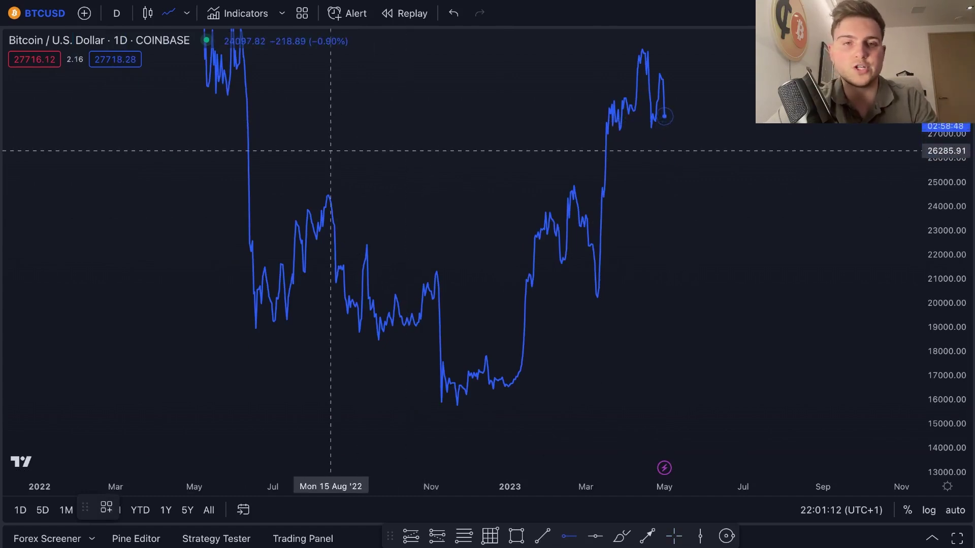
{"action": "scroll", "coordinate": [287, 172], "scroll_direction": "up", "scroll_amount": 3}
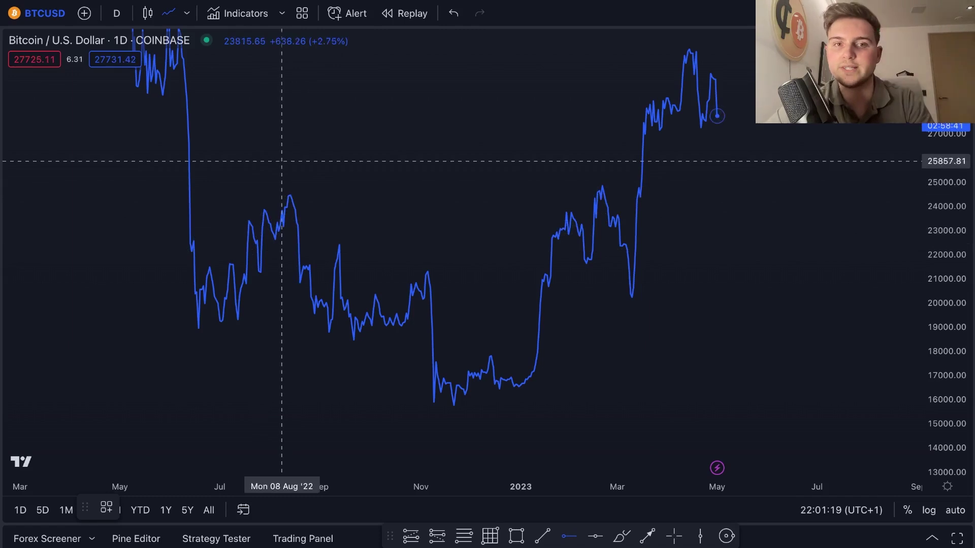
{"action": "scroll", "coordinate": [283, 180], "scroll_direction": "up", "scroll_amount": 4}
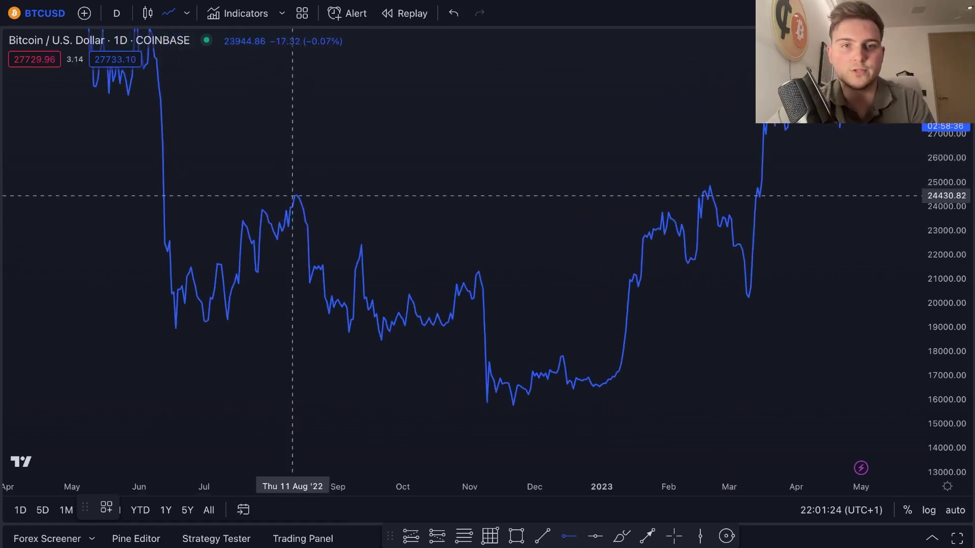
- Place horizontal rays at 24430.82, 22404.50, 21262.91, 21662.47, 20121.32 and 15783.27
{"action": "left_click", "coordinate": [293, 195]}
{"action": "left_click", "coordinate": [359, 245]}
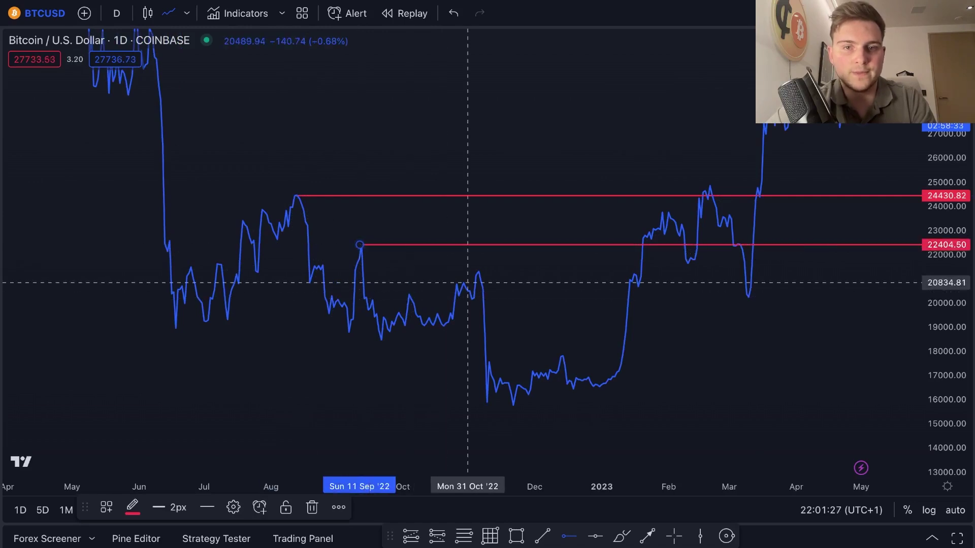
{"action": "left_click", "coordinate": [478, 273]}
{"action": "scroll", "coordinate": [241, 221], "scroll_direction": "right", "scroll_amount": 10}
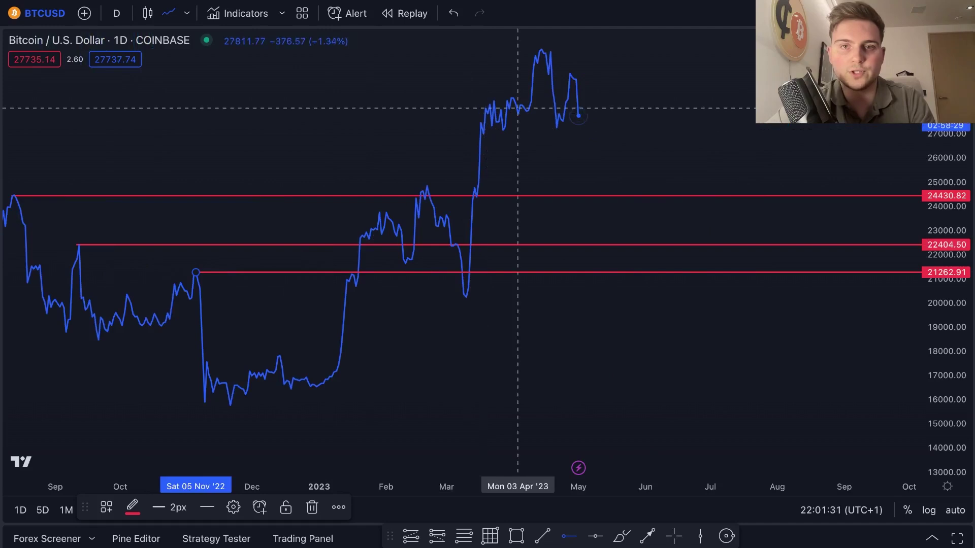
{"action": "left_click", "coordinate": [405, 262]}
{"action": "left_click", "coordinate": [467, 298]}
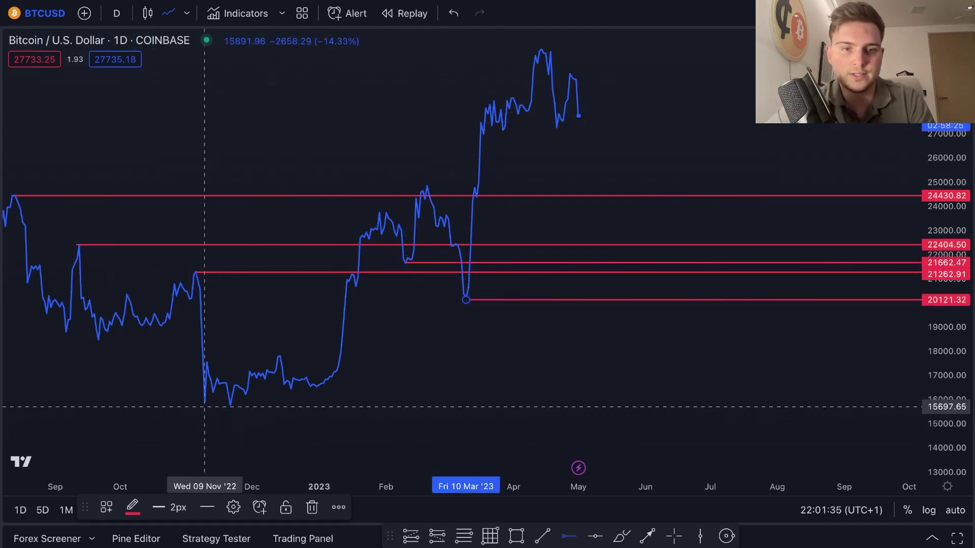
{"action": "left_click", "coordinate": [221, 405]}
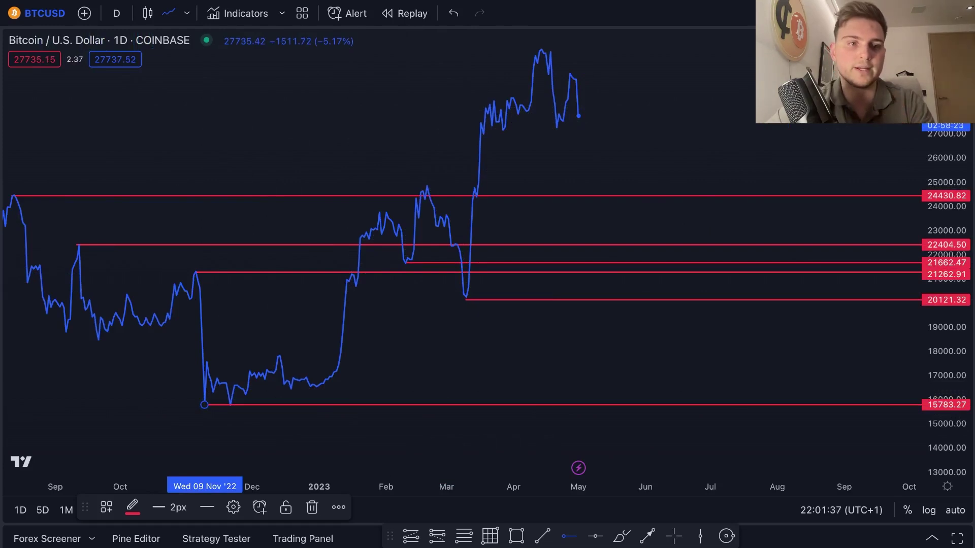
{"action": "key", "text": "Escape"}
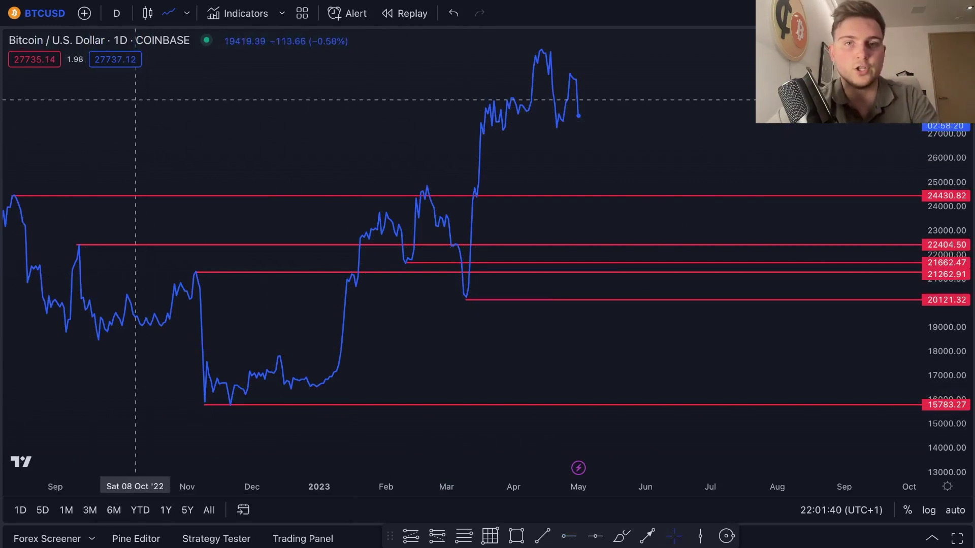
- Return to candlesticks and draw a yellow 21000–21500 zone from late October '22 to late February '23
{"action": "left_click", "coordinate": [147, 13]}
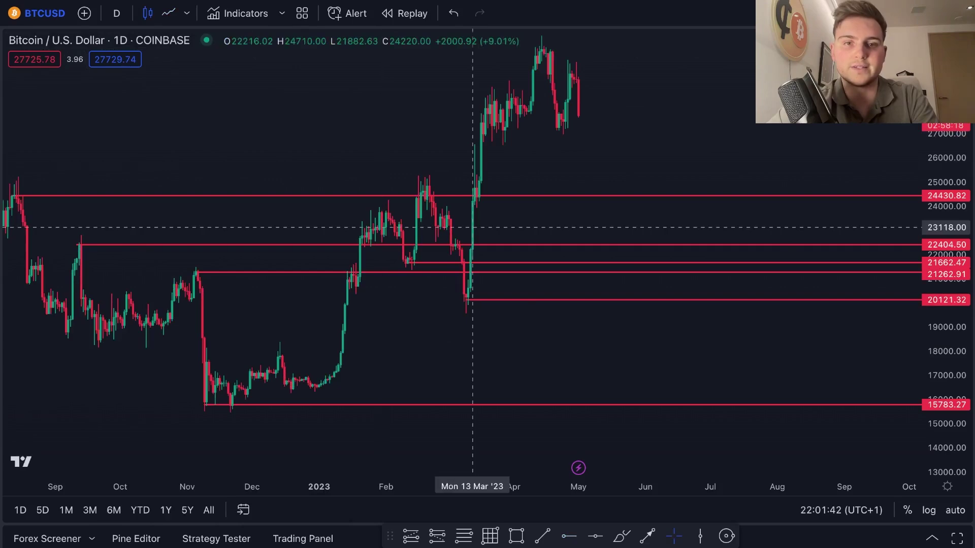
{"action": "scroll", "coordinate": [472, 226], "scroll_direction": "left", "scroll_amount": 5}
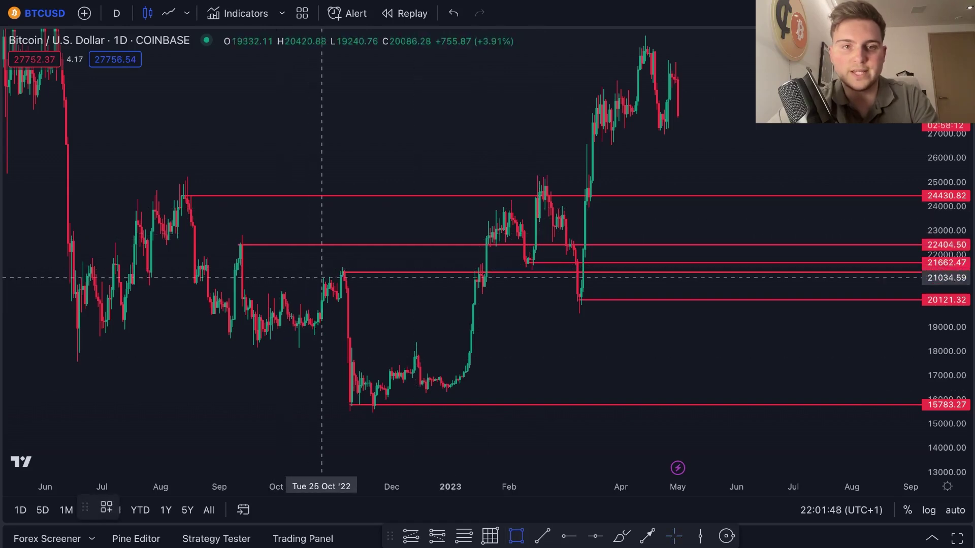
{"action": "left_click_drag", "start_coordinate": [325, 264], "coordinate": [551, 280]}
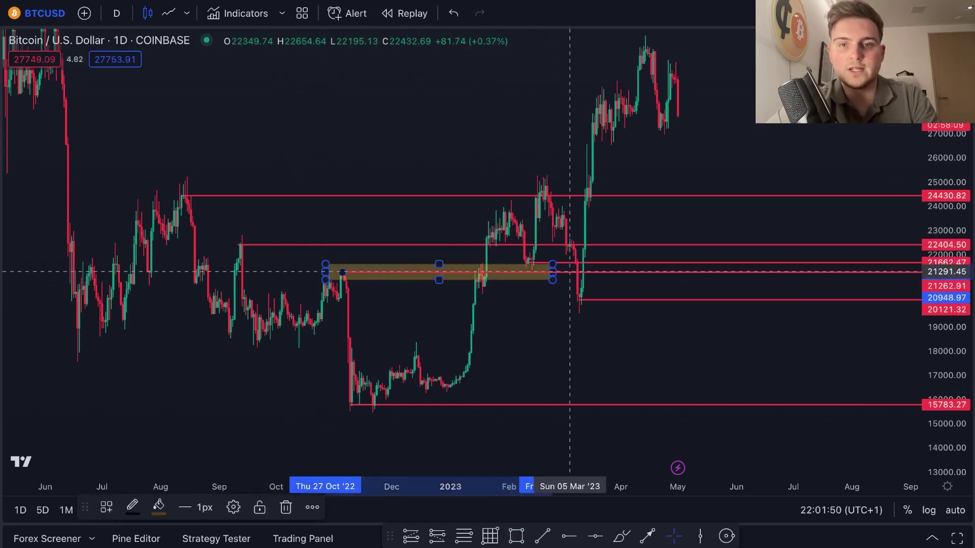
{"action": "left_click", "coordinate": [570, 270]}
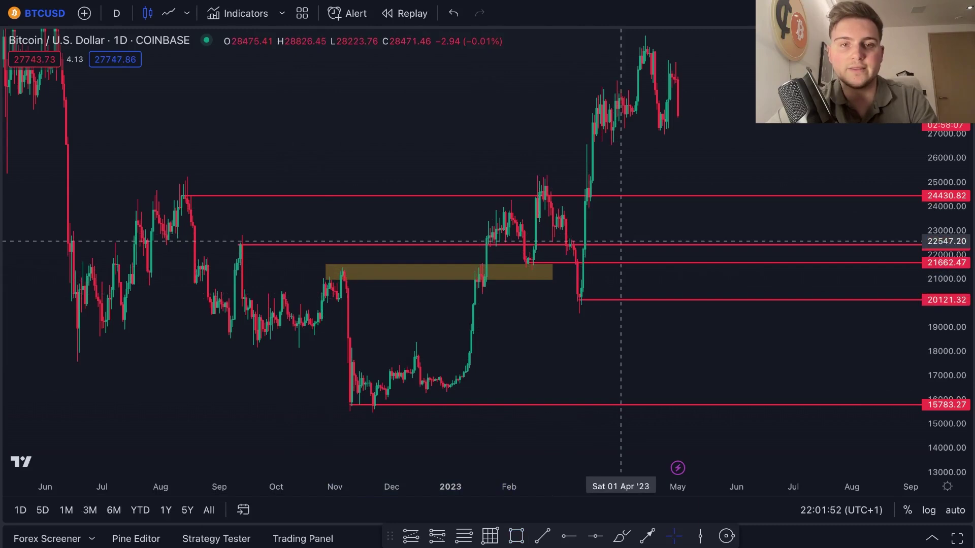
{"action": "scroll", "coordinate": [528, 205], "scroll_direction": "down", "scroll_amount": 2}
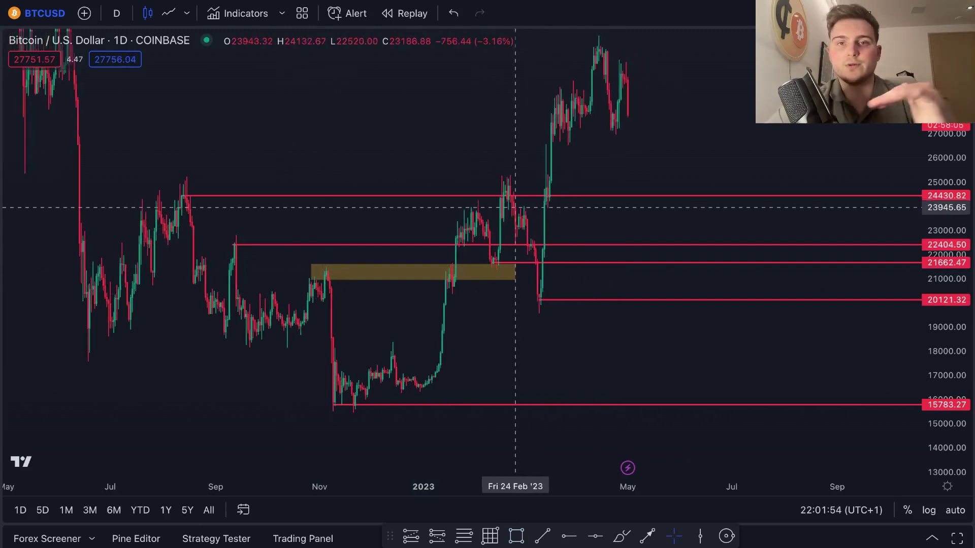
- Remove all six drawings from the trash menu and switch the chart type with Alt+1
{"action": "left_click", "coordinate": [1, 419]}
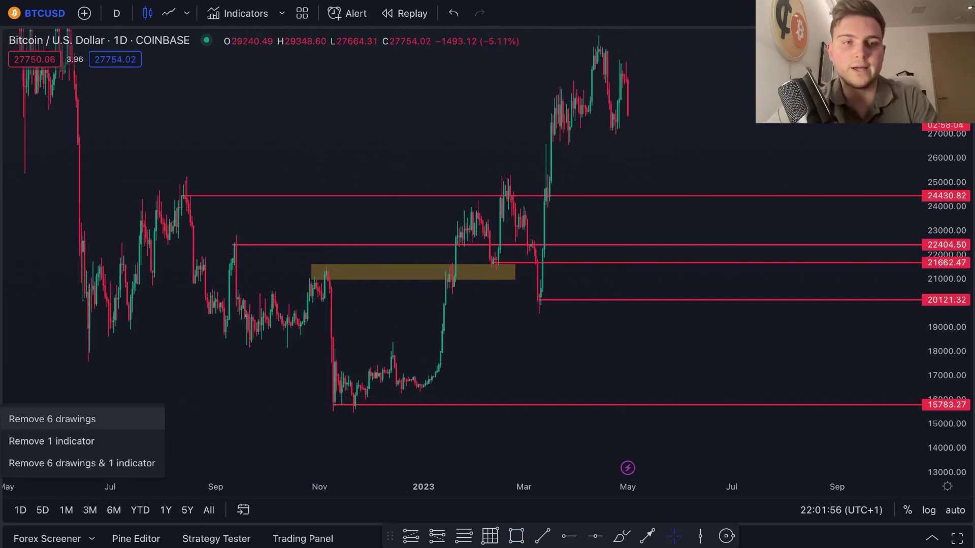
{"action": "left_click", "coordinate": [51, 419]}
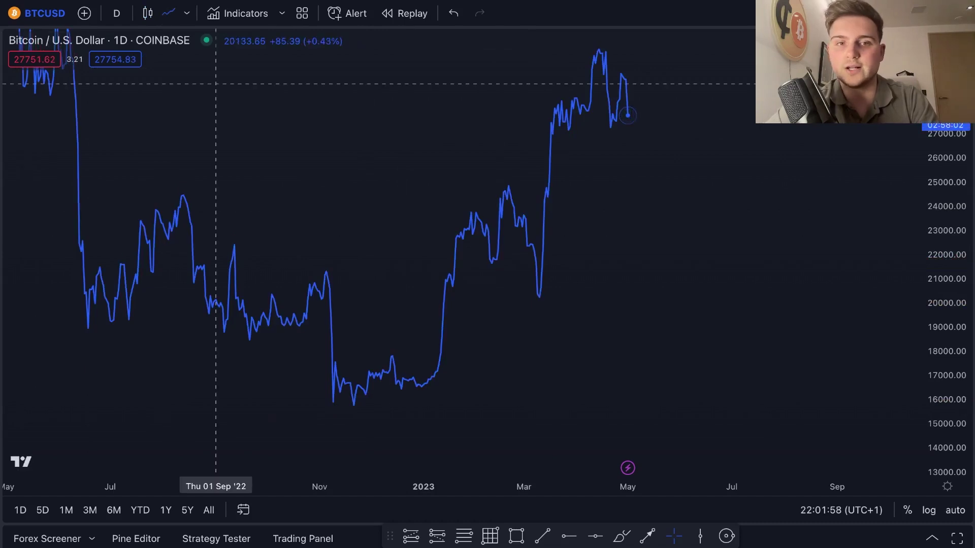
{"action": "scroll", "coordinate": [300, 217], "scroll_direction": "down", "scroll_amount": 10}
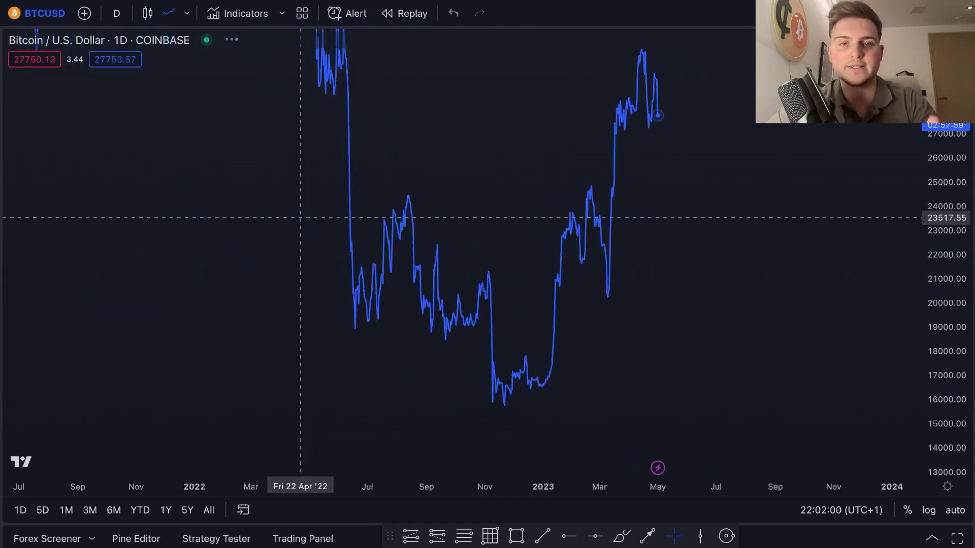
{"action": "scroll", "coordinate": [300, 218], "scroll_direction": "up", "scroll_amount": 1}
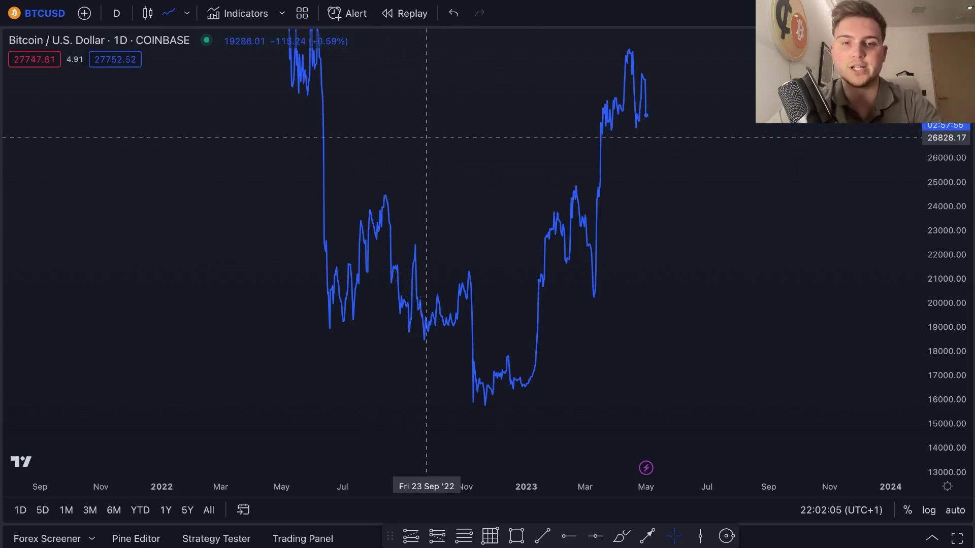
{"action": "key", "text": "alt+1"}
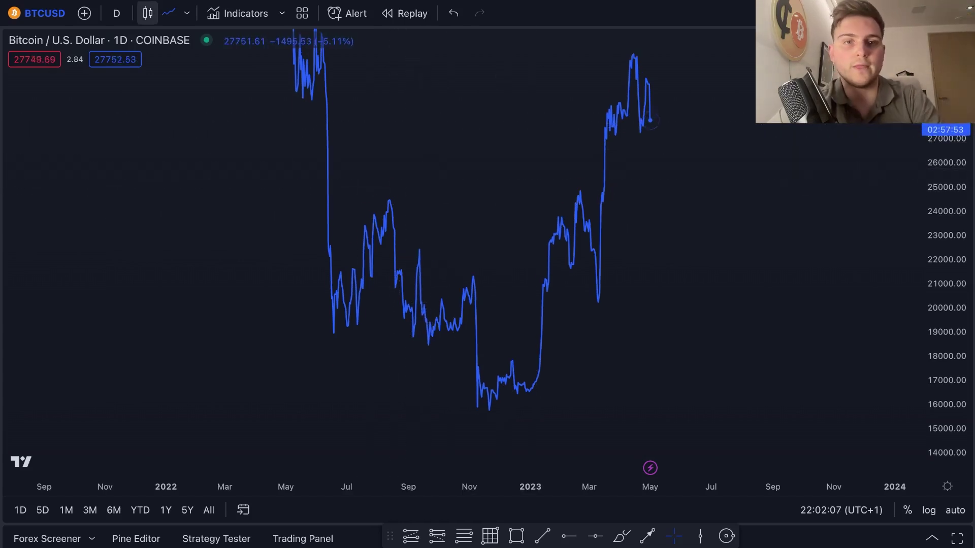
{"action": "scroll", "coordinate": [429, 133], "scroll_direction": "up", "scroll_amount": 3}
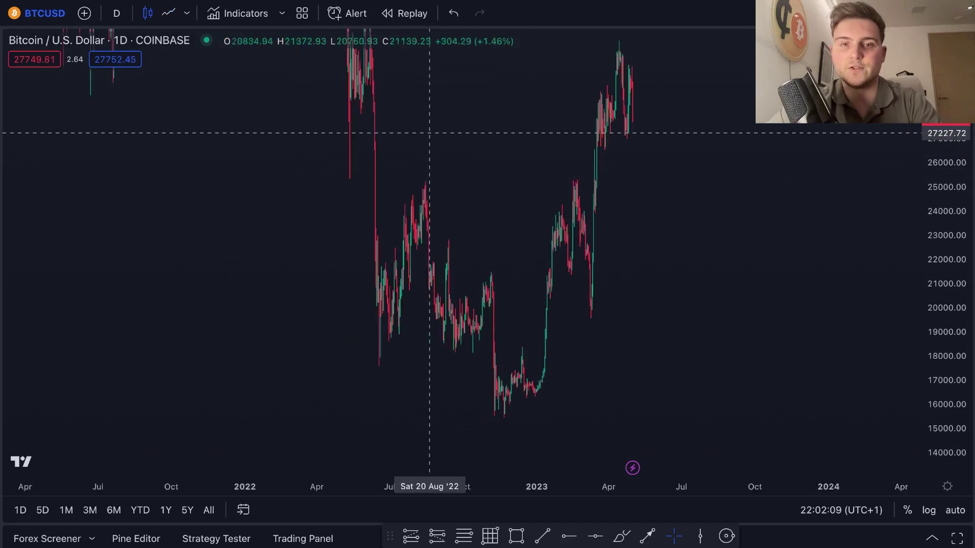
{"action": "scroll", "coordinate": [429, 133], "scroll_direction": "left", "scroll_amount": 3}
{"action": "scroll", "coordinate": [429, 133], "scroll_direction": "down", "scroll_amount": 5}
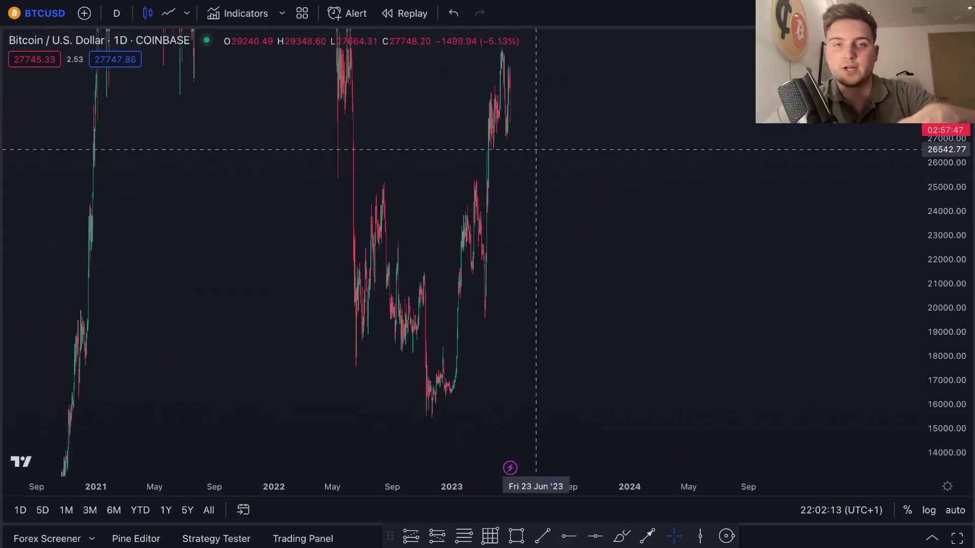
{"action": "left_click", "coordinate": [168, 13]}
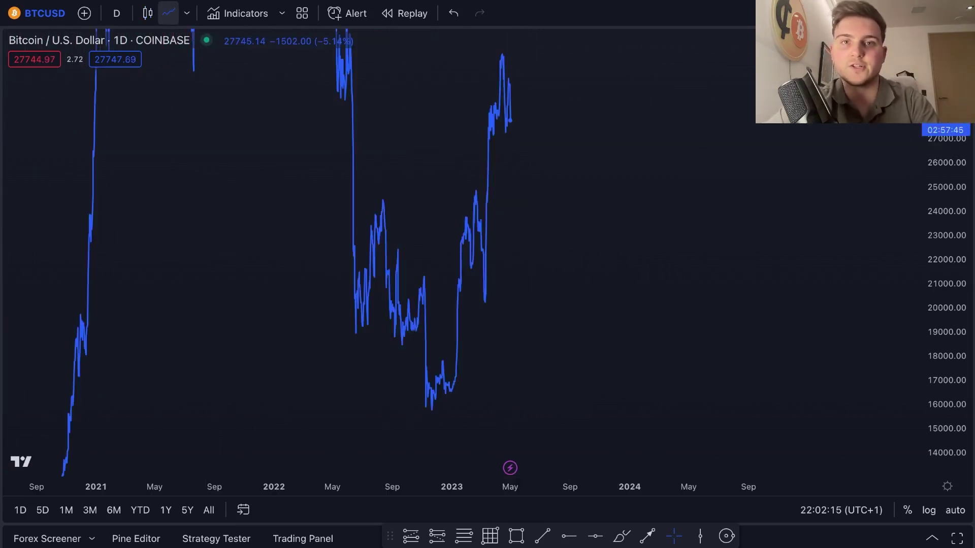
{"action": "left_click", "coordinate": [147, 14]}
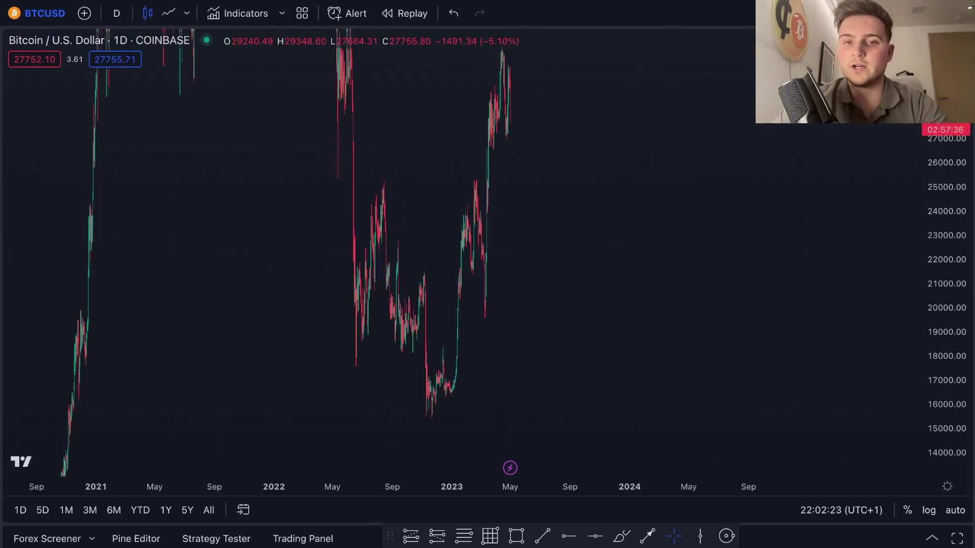
{"action": "scroll", "coordinate": [733, 160], "scroll_direction": "up", "scroll_amount": 5}
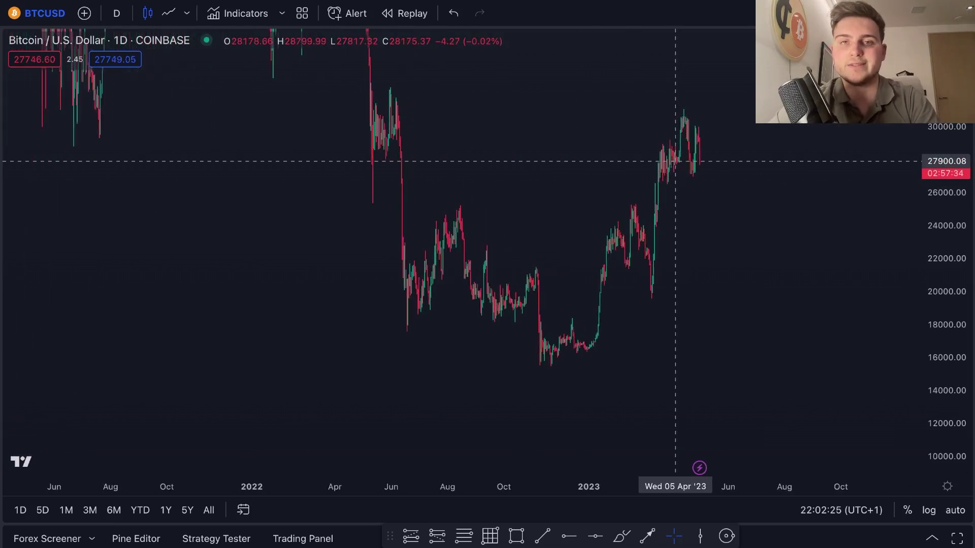
{"action": "scroll", "coordinate": [710, 167], "scroll_direction": "up", "scroll_amount": 2}
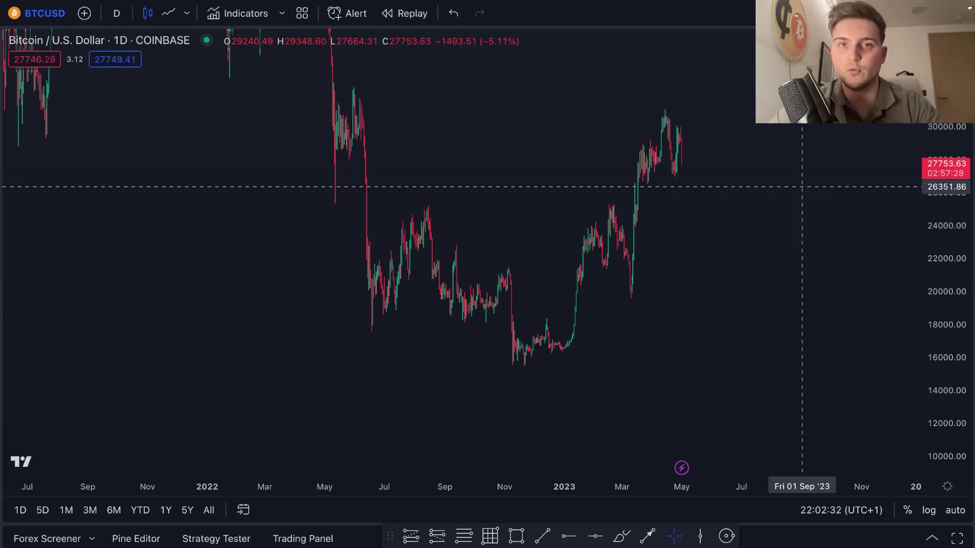
{"action": "scroll", "coordinate": [725, 172], "scroll_direction": "up", "scroll_amount": 4}
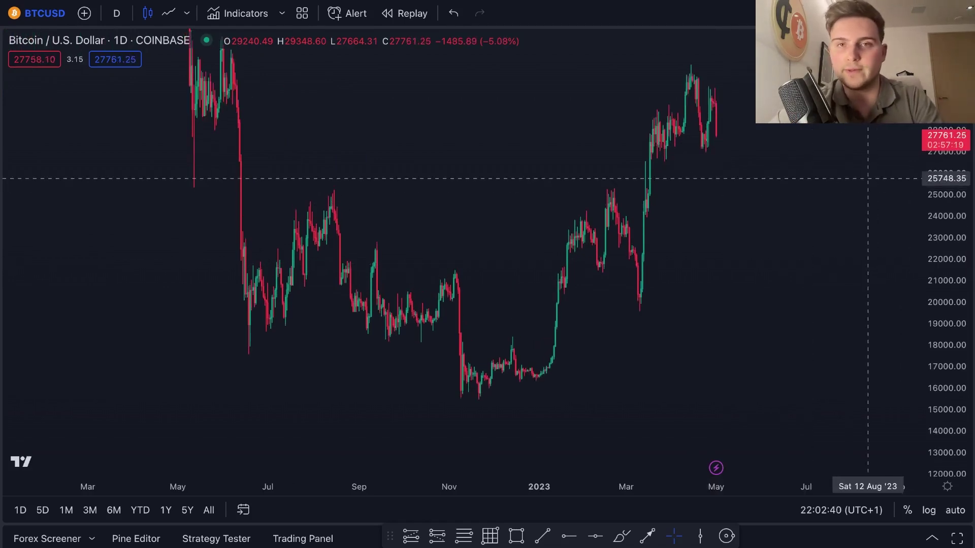
{"action": "scroll", "coordinate": [816, 201], "scroll_direction": "up", "scroll_amount": 3}
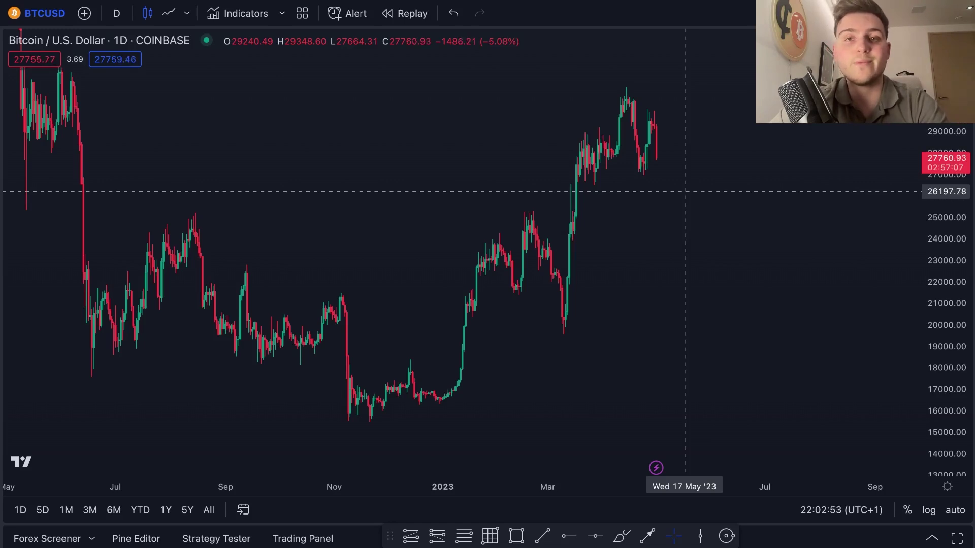
{"action": "scroll", "coordinate": [684, 191], "scroll_direction": "up", "scroll_amount": 3}
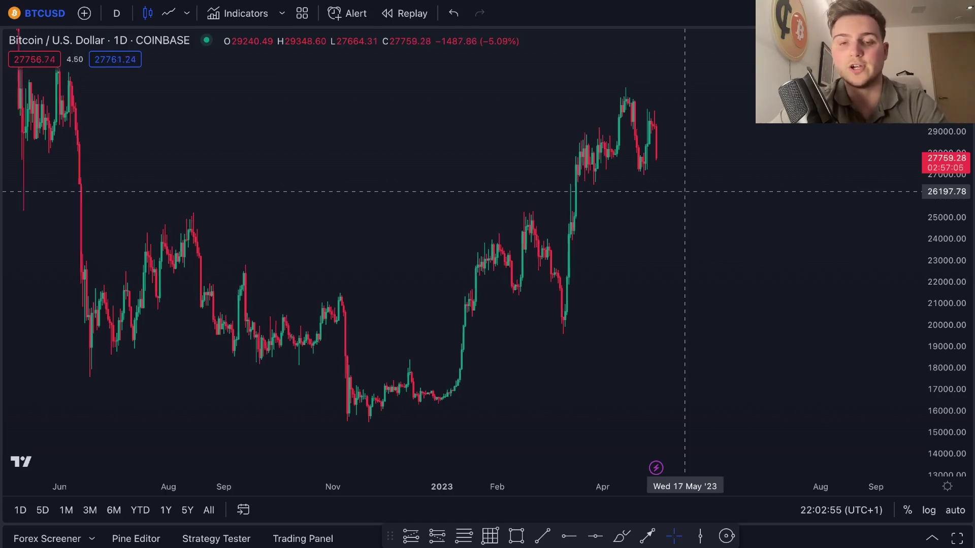
{"action": "scroll", "coordinate": [503, 262], "scroll_direction": "up", "scroll_amount": 2}
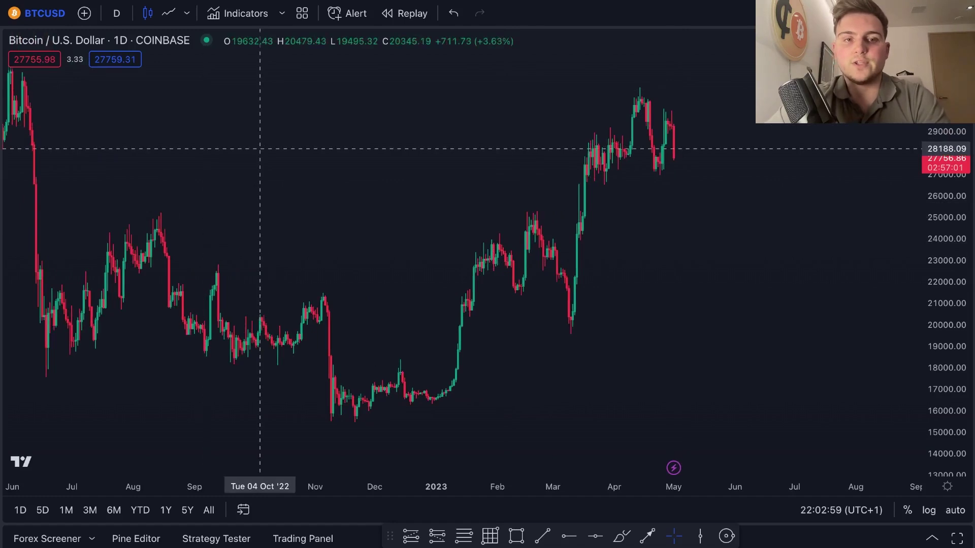
{"action": "scroll", "coordinate": [260, 148], "scroll_direction": "left", "scroll_amount": 6}
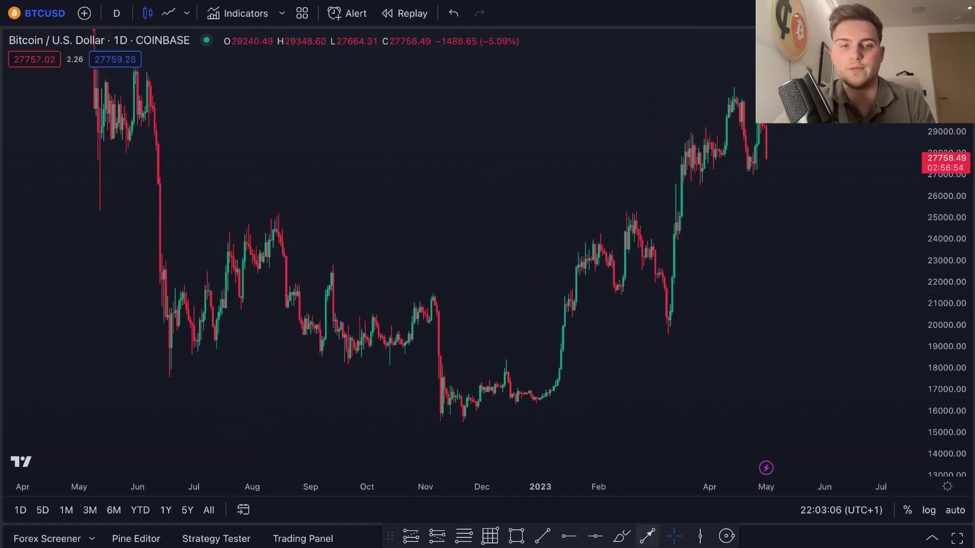
- Sketch five arrows tracing a breakout-and-retest path around the 26000 level
{"action": "left_click_drag", "start_coordinate": [302, 283], "coordinate": [381, 194]}
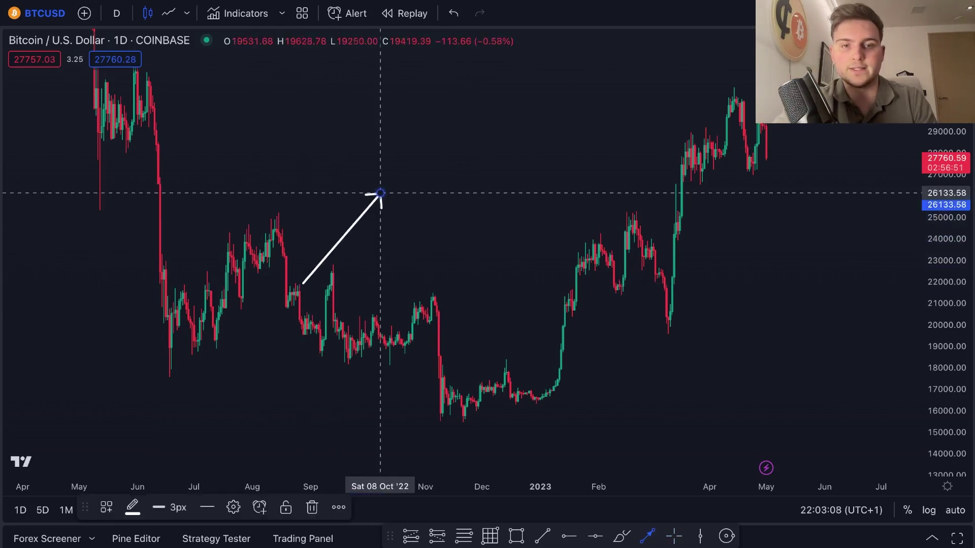
{"action": "mouse_move", "coordinate": [403, 241]}
{"action": "left_mouse_down"}
{"action": "mouse_move", "coordinate": [424, 274]}
{"action": "mouse_move", "coordinate": [444, 151]}
{"action": "left_mouse_up"}
{"action": "left_click_drag", "start_coordinate": [357, 193], "coordinate": [493, 193]}
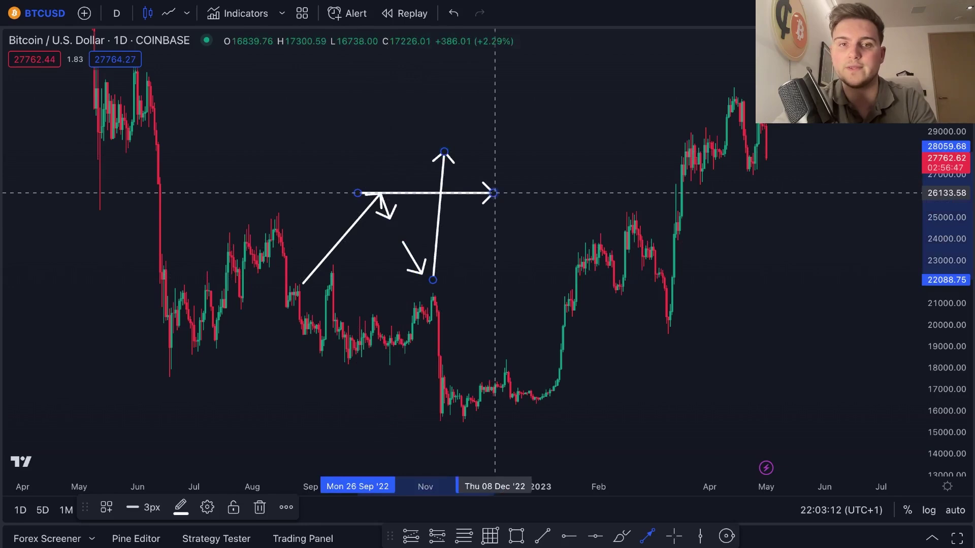
{"action": "mouse_move", "coordinate": [445, 152]}
{"action": "left_mouse_down"}
{"action": "mouse_move", "coordinate": [474, 202]}
{"action": "mouse_move", "coordinate": [532, 88]}
{"action": "mouse_move", "coordinate": [563, 227]}
{"action": "left_mouse_up"}
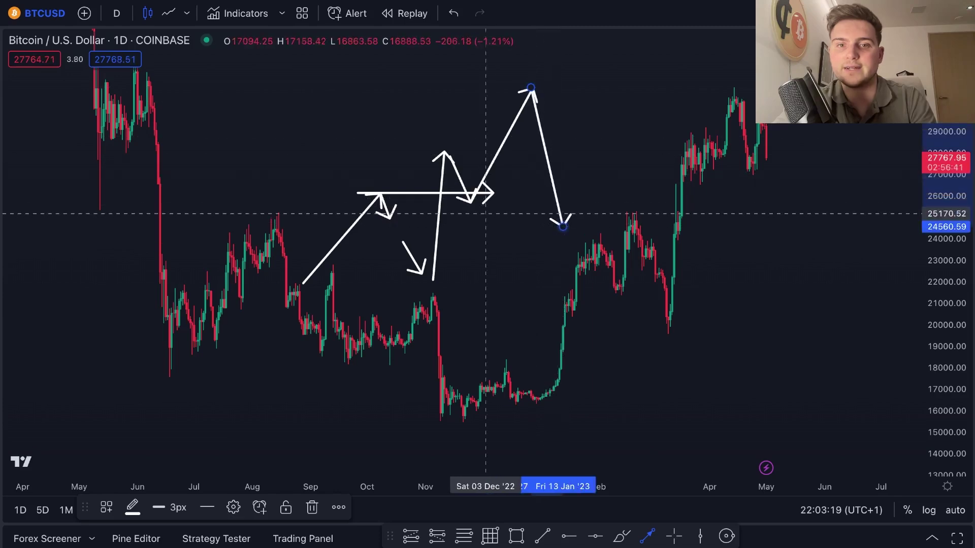
{"action": "left_click_drag", "start_coordinate": [465, 204], "coordinate": [582, 203]}
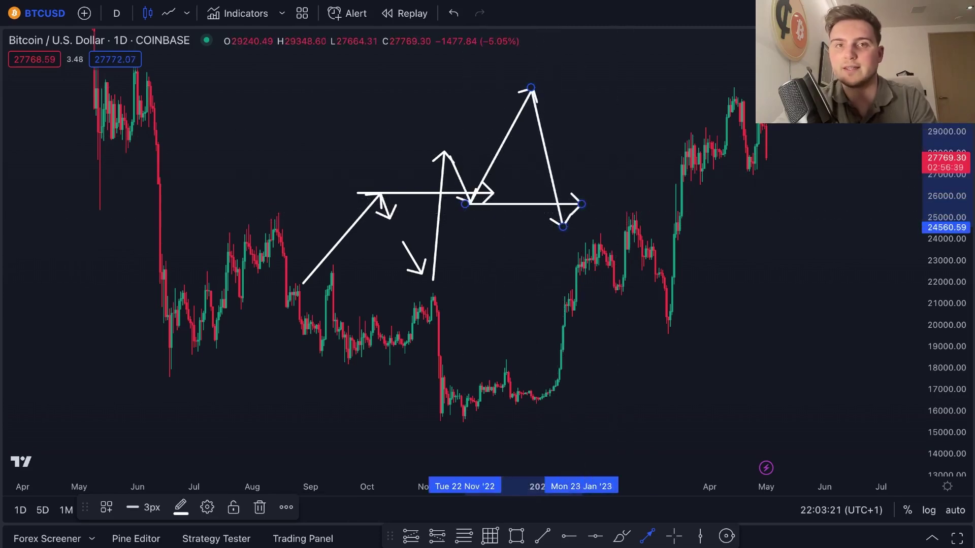
- Undo the arrows and cancel the stray drawing point
{"action": "key", "text": "ctrl+z"}
{"action": "key", "text": "ctrl+z"}
{"action": "key", "text": "ctrl+z"}
{"action": "key", "text": "ctrl+z"}
{"action": "key", "text": "ctrl+z"}
{"action": "key", "text": "ctrl+z"}
{"action": "key", "text": "ctrl+z"}
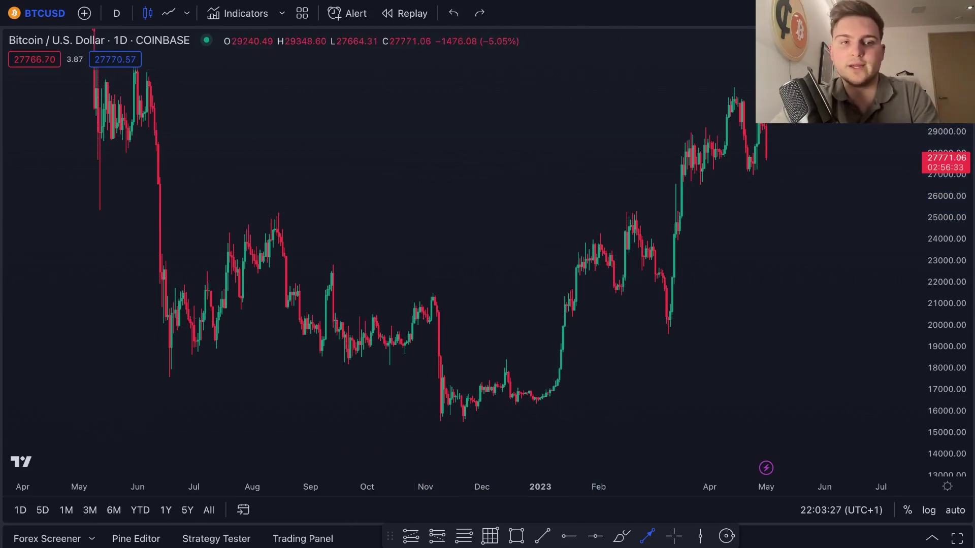
{"action": "left_click", "coordinate": [36, 340]}
{"action": "key", "text": "Escape"}
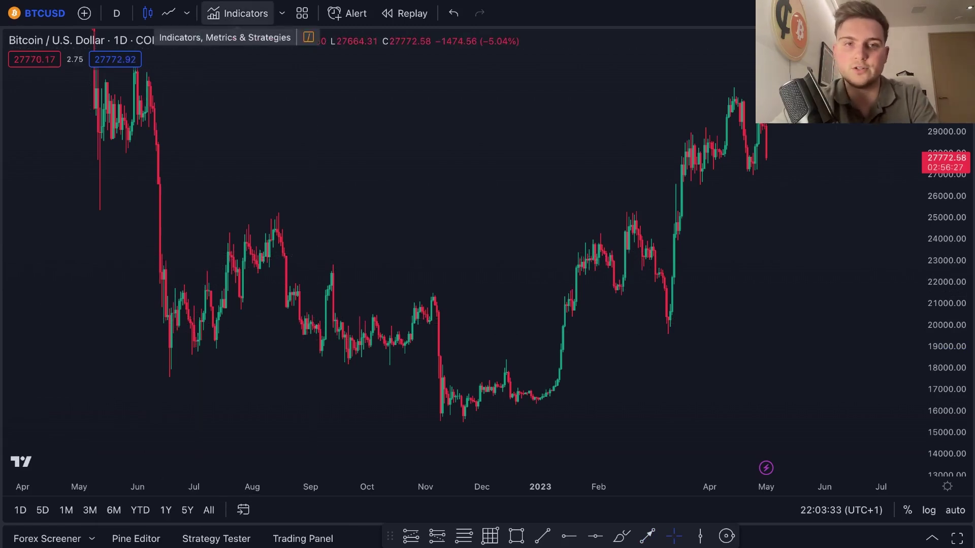
- Search indicators for 'pivot point supertrend' and add Pivot Point Supertrend to the chart
{"action": "left_click", "coordinate": [238, 13]}
{"action": "type", "text": "super"}
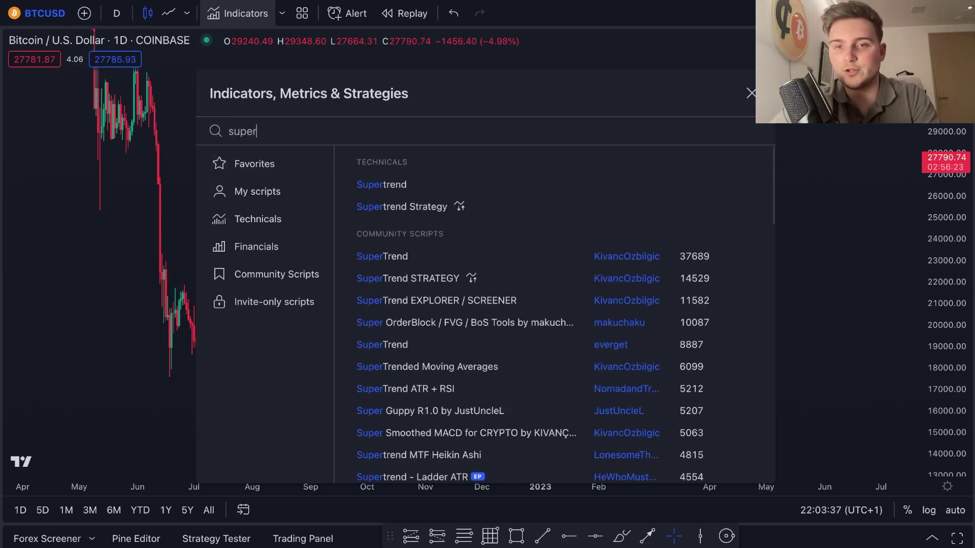
{"action": "key", "text": "BackSpace"}
{"action": "key", "text": "BackSpace"}
{"action": "key", "text": "BackSpace"}
{"action": "key", "text": "BackSpace"}
{"action": "key", "text": "BackSpace"}
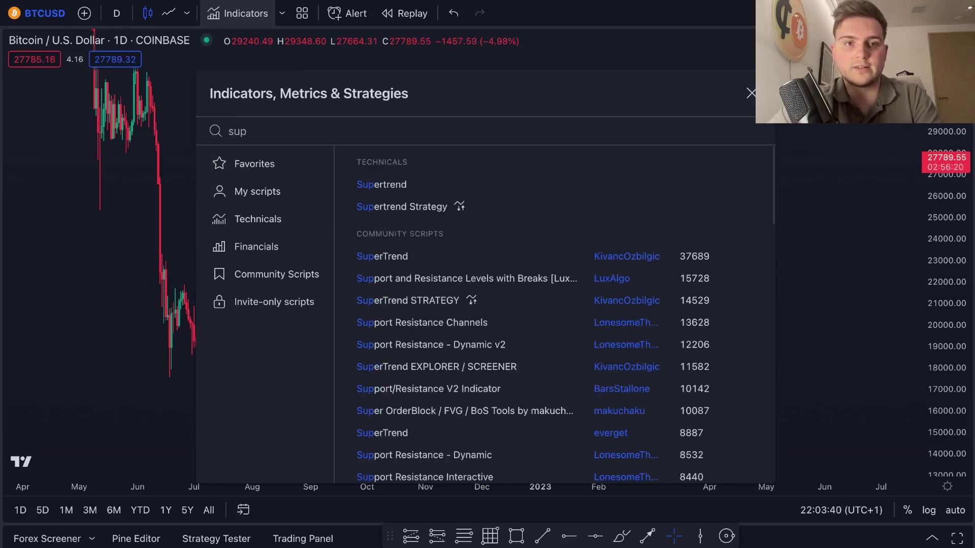
{"action": "type", "text": "pivot p"}
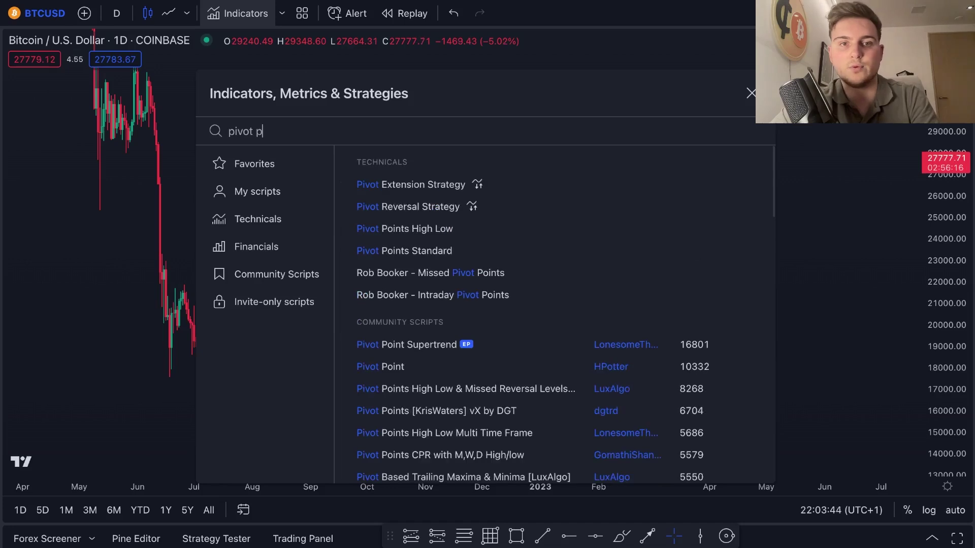
{"action": "type", "text": "oint supertrend"}
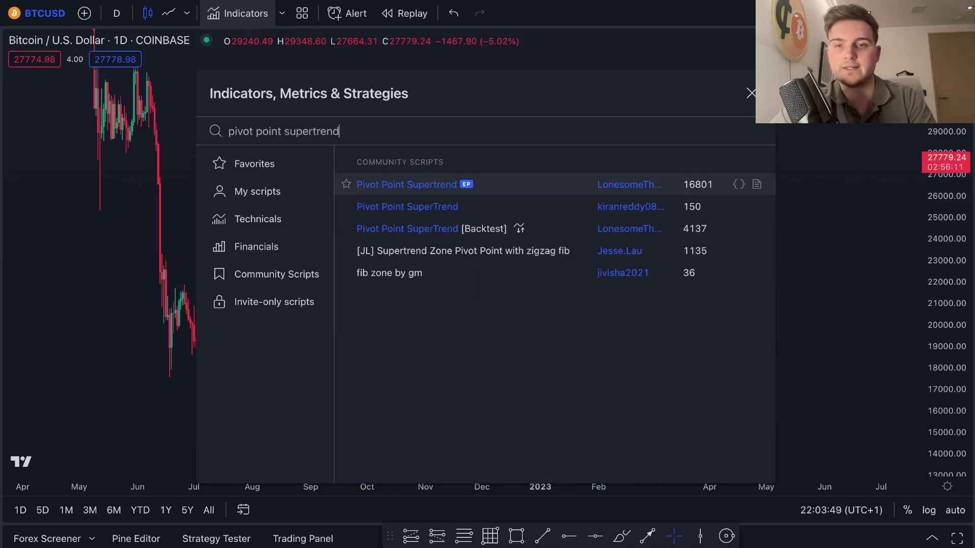
{"action": "key", "text": "Return"}
- Close the indicator search and review the Pivot Point SuperTrend settings without changes
{"action": "key", "text": "Escape"}
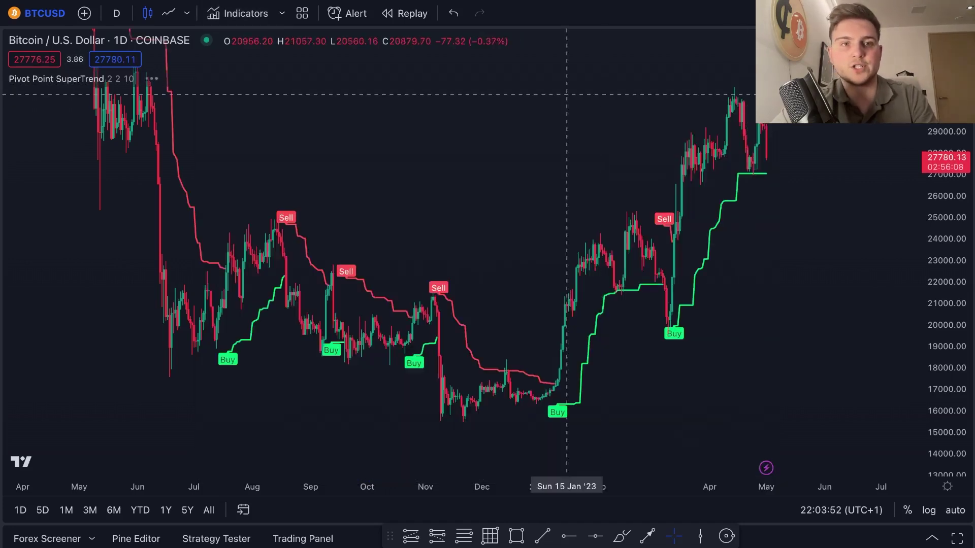
{"action": "left_click", "coordinate": [165, 78]}
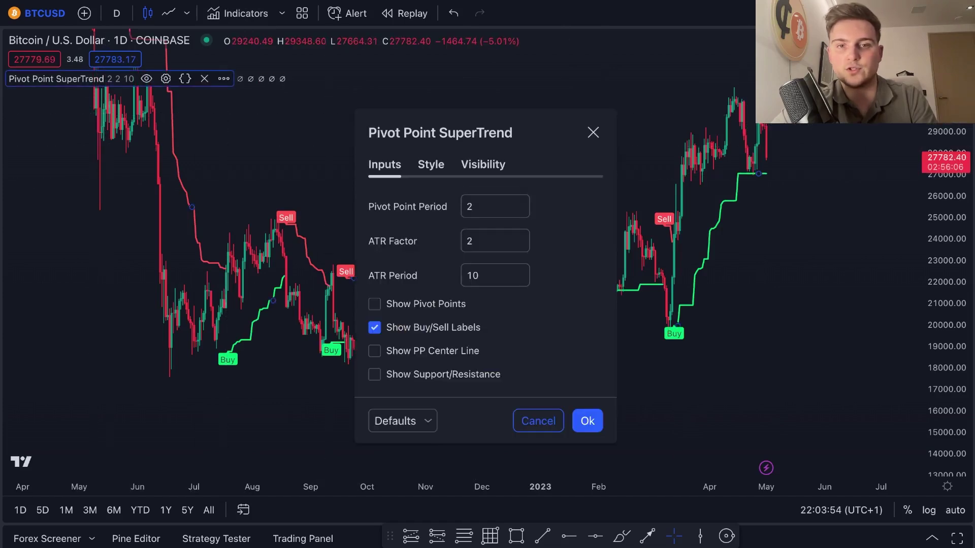
{"action": "left_click", "coordinate": [593, 132]}
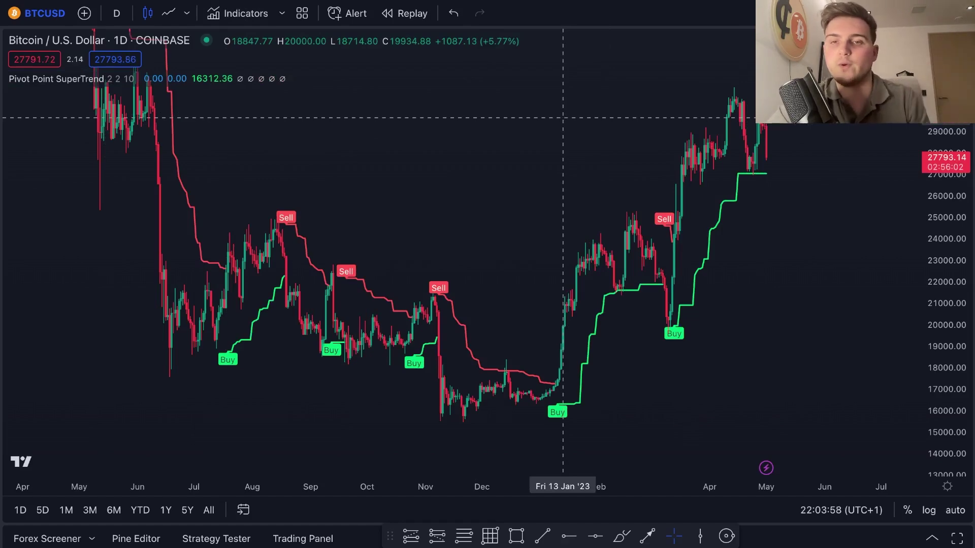
- Scroll back through past years to review the SuperTrend Buy and Sell signals
{"action": "scroll", "coordinate": [565, 123], "scroll_direction": "right", "scroll_amount": 10}
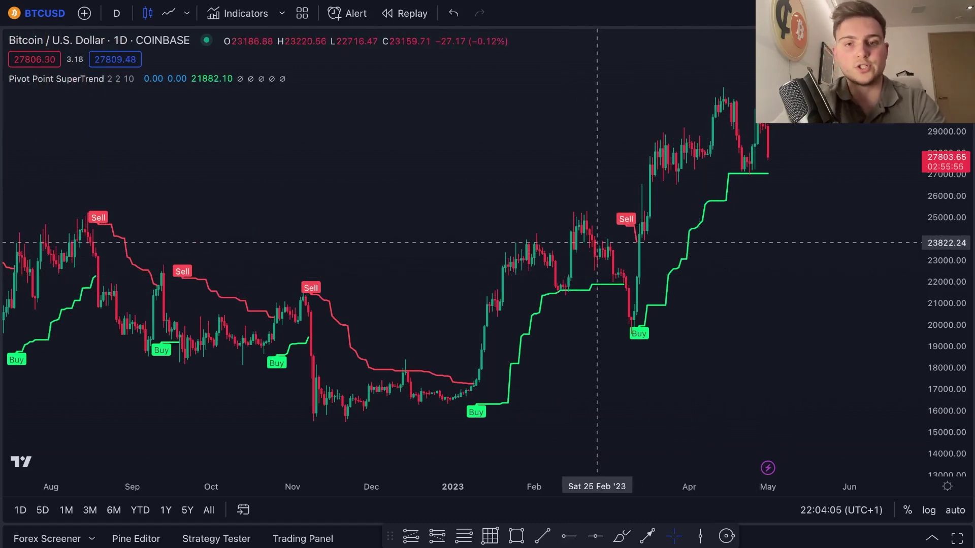
{"action": "scroll", "coordinate": [393, 289], "scroll_direction": "left", "scroll_amount": 5}
{"action": "scroll", "coordinate": [392, 289], "scroll_direction": "right", "scroll_amount": 4}
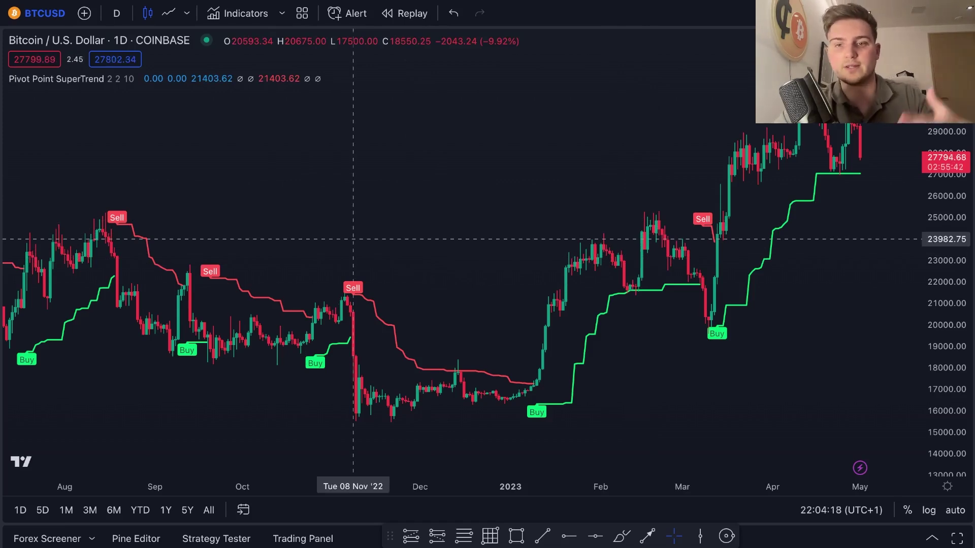
{"action": "scroll", "coordinate": [352, 239], "scroll_direction": "down", "scroll_amount": 5}
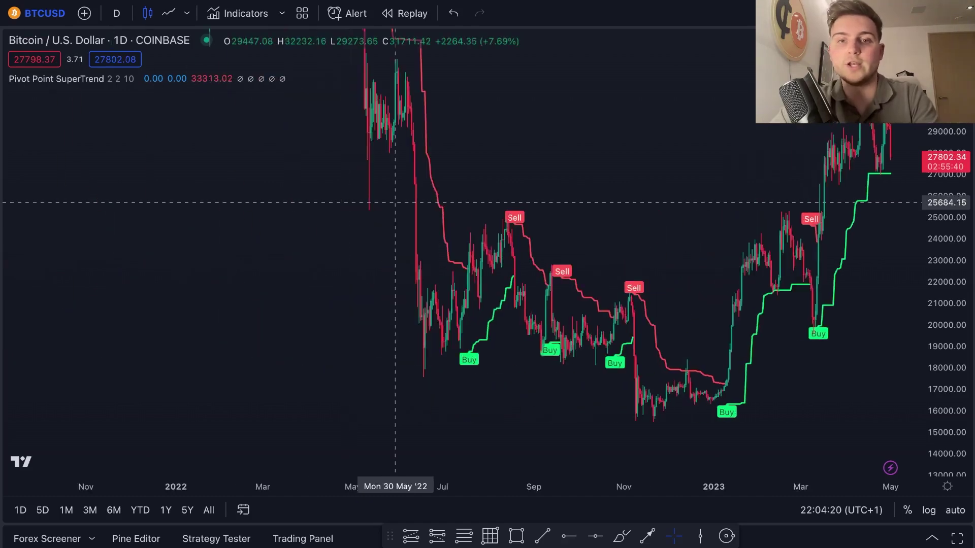
{"action": "scroll", "coordinate": [676, 259], "scroll_direction": "left", "scroll_amount": 15}
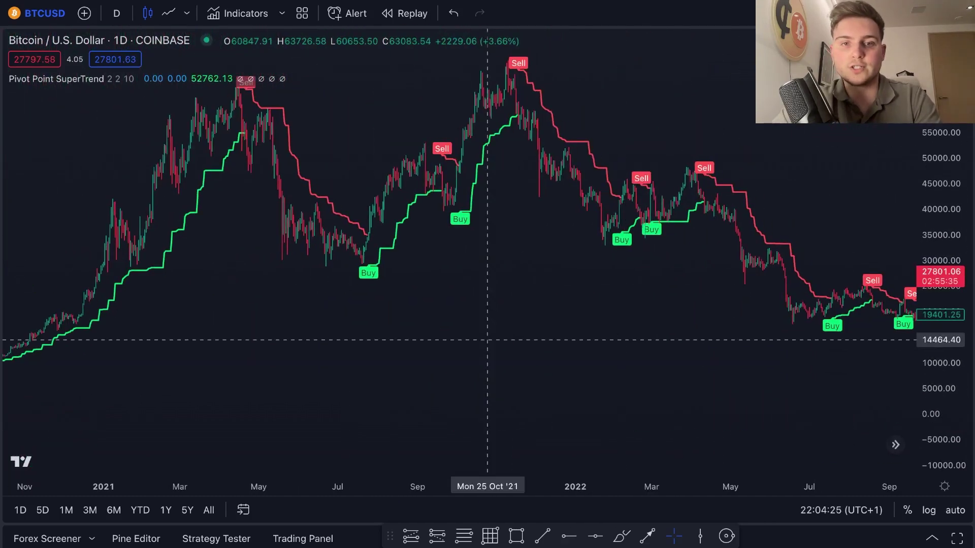
{"action": "scroll", "coordinate": [461, 247], "scroll_direction": "right", "scroll_amount": 15}
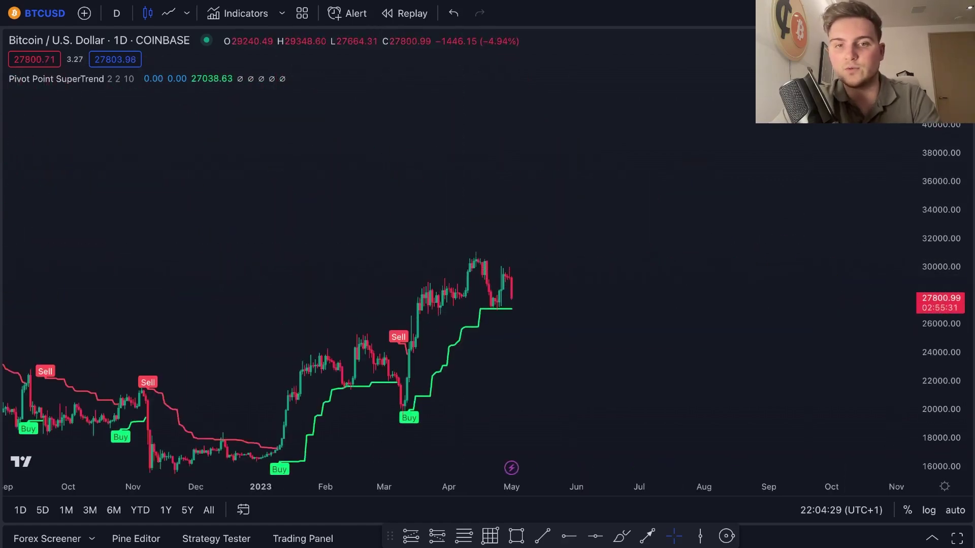
{"action": "scroll", "coordinate": [337, 168], "scroll_direction": "left", "scroll_amount": 5}
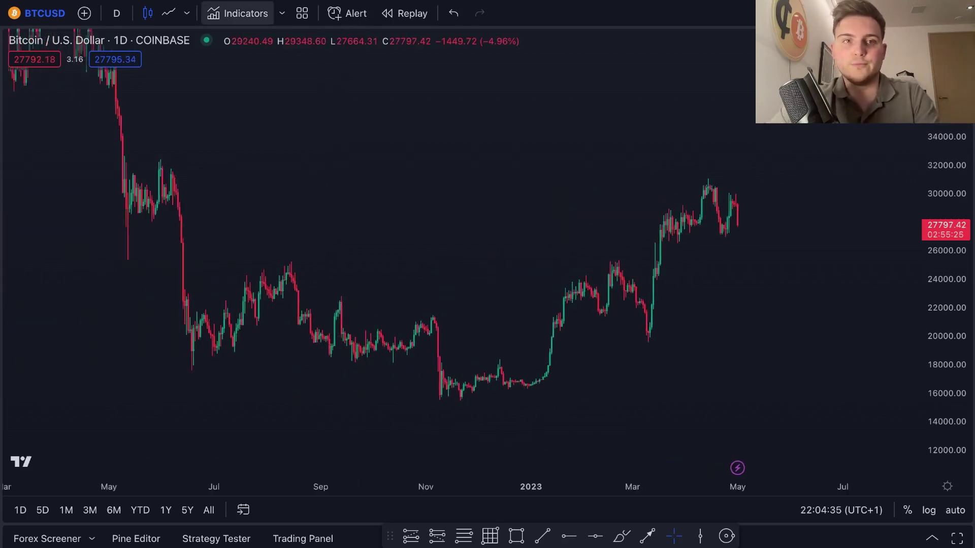
- Scroll and zoom the BTCUSD chart to inspect the volume bars beneath the candles
{"action": "scroll", "coordinate": [660, 254], "scroll_direction": "right", "scroll_amount": 5}
{"action": "scroll", "coordinate": [409, 285], "scroll_direction": "up", "scroll_amount": 5}
{"action": "scroll", "coordinate": [355, 340], "scroll_direction": "down", "scroll_amount": 3}
{"action": "scroll", "coordinate": [355, 345], "scroll_direction": "right", "scroll_amount": 4}
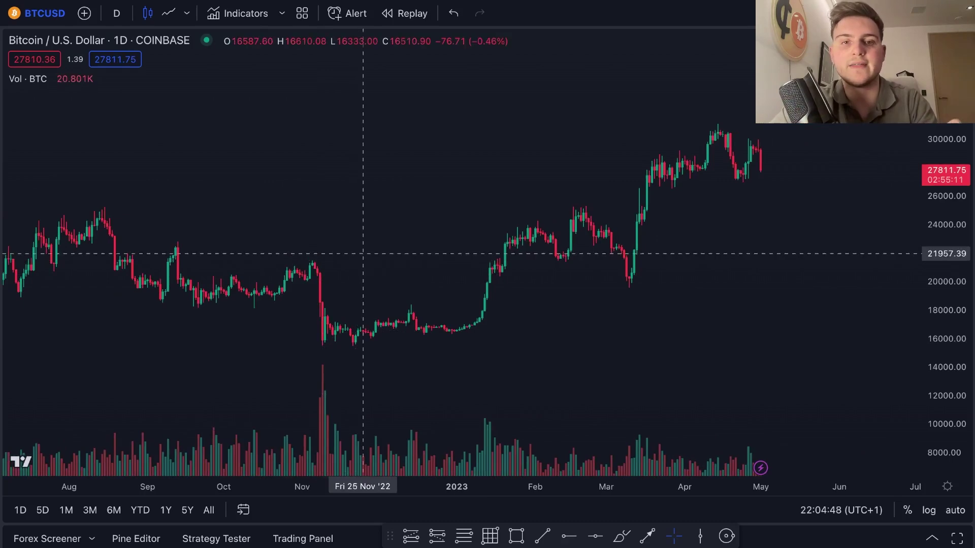
{"action": "scroll", "coordinate": [361, 258], "scroll_direction": "down", "scroll_amount": 6}
{"action": "scroll", "coordinate": [385, 246], "scroll_direction": "up", "scroll_amount": 8}
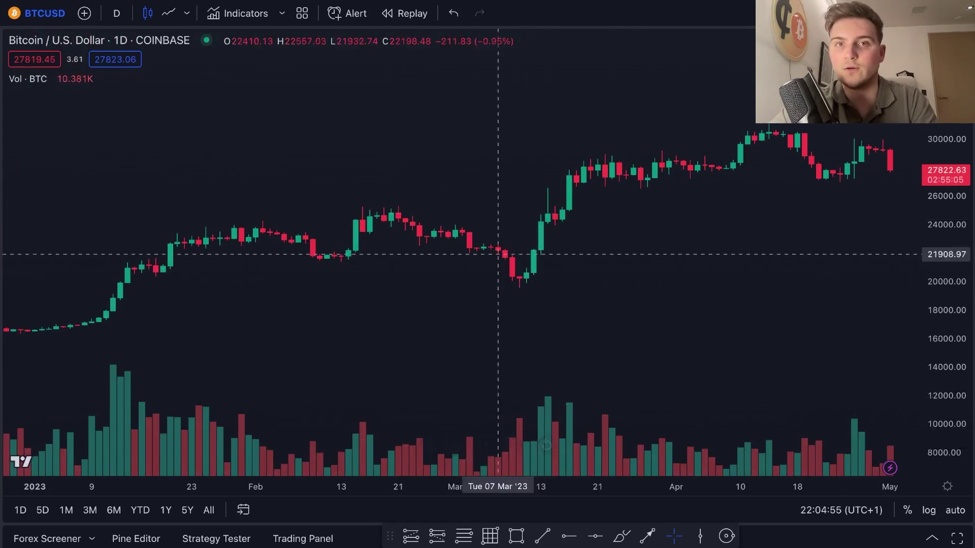
{"action": "scroll", "coordinate": [437, 288], "scroll_direction": "up", "scroll_amount": 2}
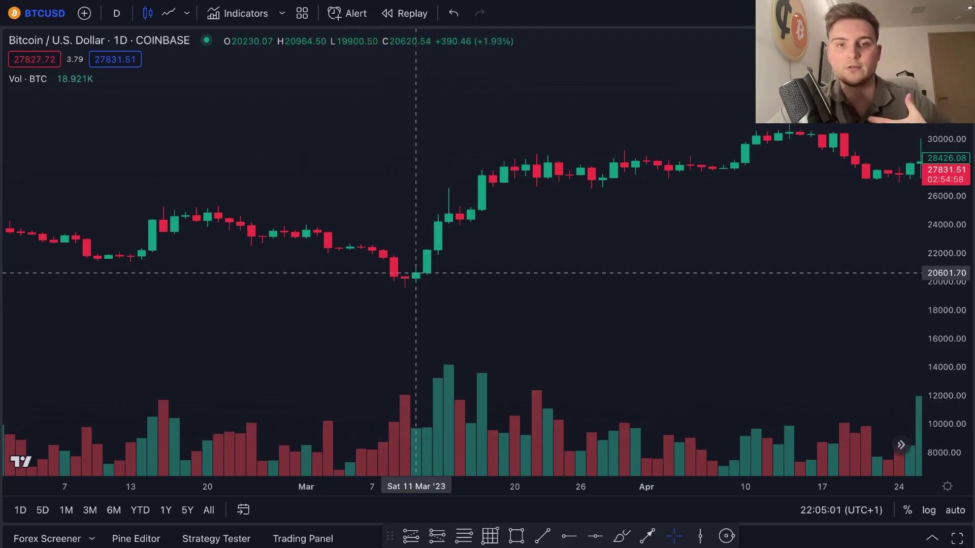
{"action": "scroll", "coordinate": [446, 264], "scroll_direction": "down", "scroll_amount": 5}
{"action": "scroll", "coordinate": [449, 264], "scroll_direction": "up", "scroll_amount": 3}
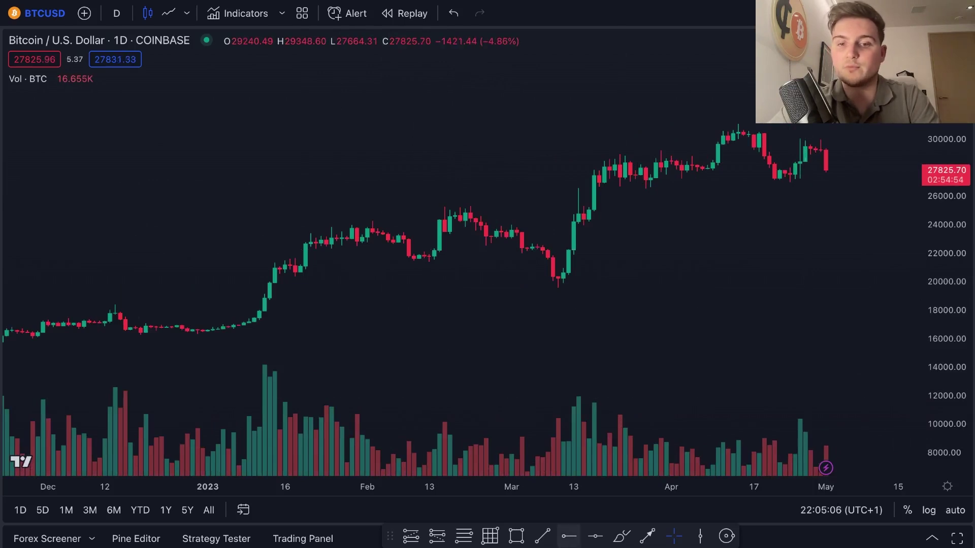
{"action": "left_click", "coordinate": [542, 536]}
{"action": "left_click", "coordinate": [454, 205]}
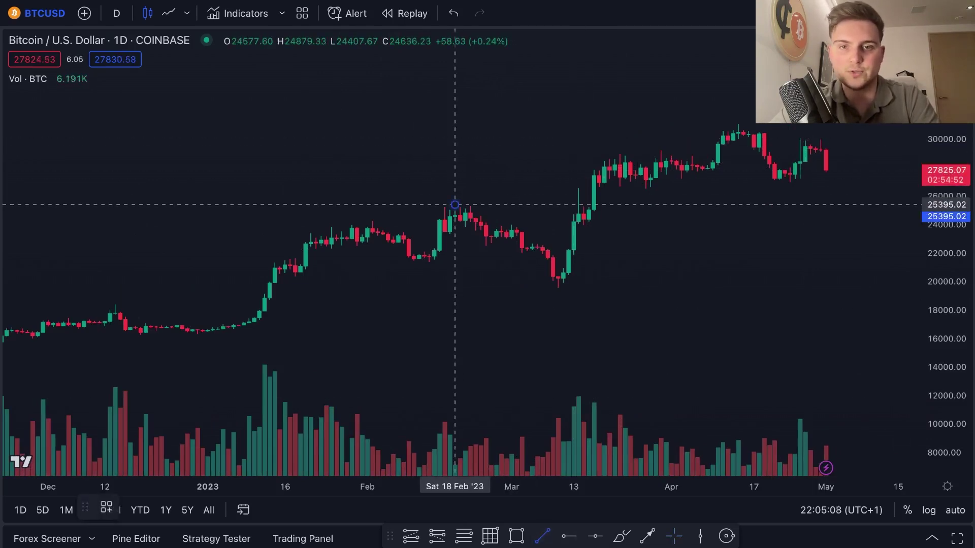
{"action": "left_click", "coordinate": [640, 279]}
{"action": "scroll", "coordinate": [641, 279], "scroll_direction": "up", "scroll_amount": 5}
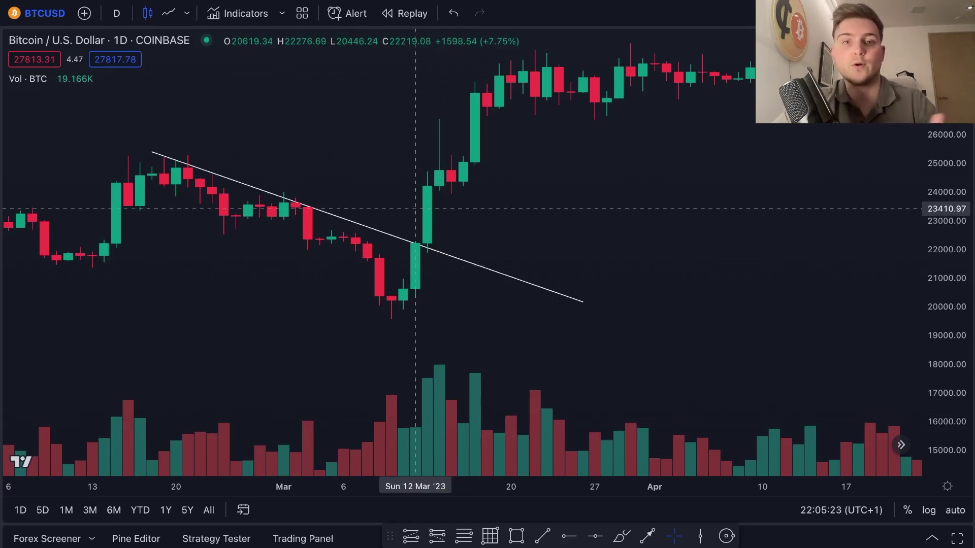
{"action": "scroll", "coordinate": [401, 195], "scroll_direction": "down", "scroll_amount": 5}
{"action": "scroll", "coordinate": [558, 187], "scroll_direction": "up", "scroll_amount": 2}
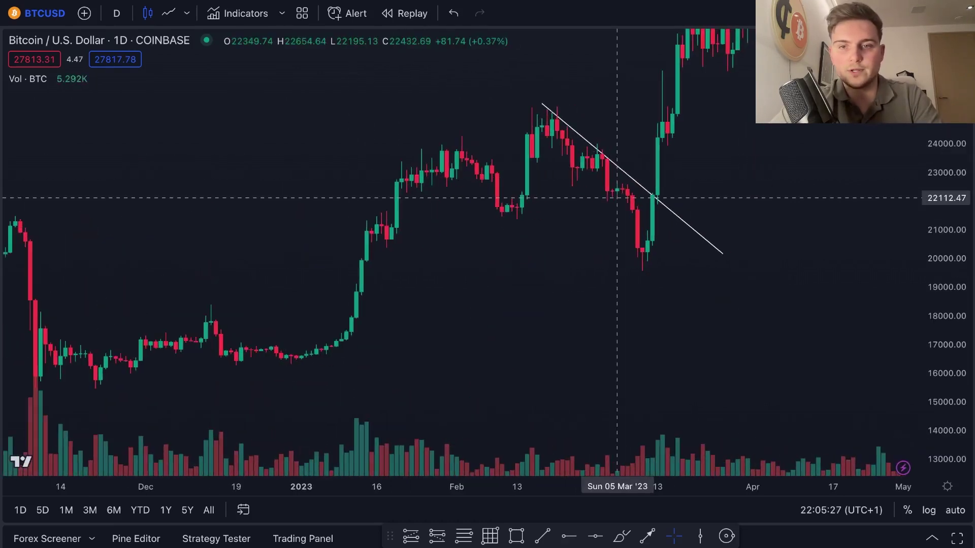
{"action": "left_click", "coordinate": [677, 215]}
{"action": "key", "text": "Delete"}
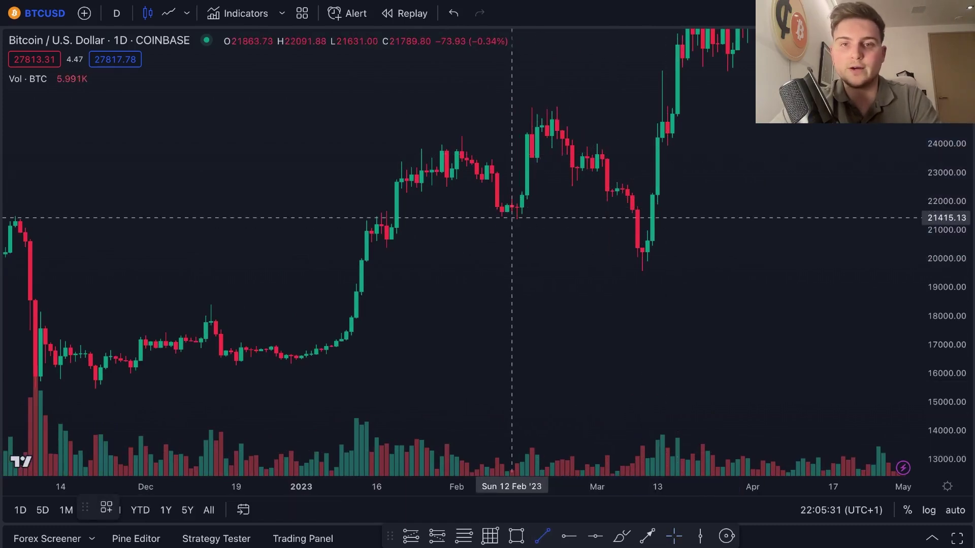
{"action": "left_click", "coordinate": [516, 219]}
{"action": "left_click", "coordinate": [632, 147]}
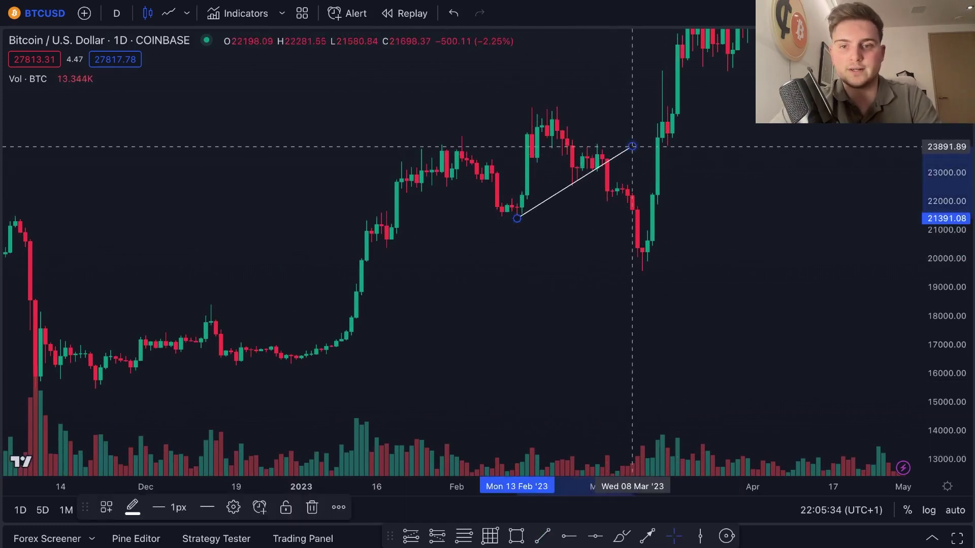
{"action": "scroll", "coordinate": [631, 211], "scroll_direction": "up", "scroll_amount": 3}
{"action": "scroll", "coordinate": [605, 211], "scroll_direction": "up", "scroll_amount": 1}
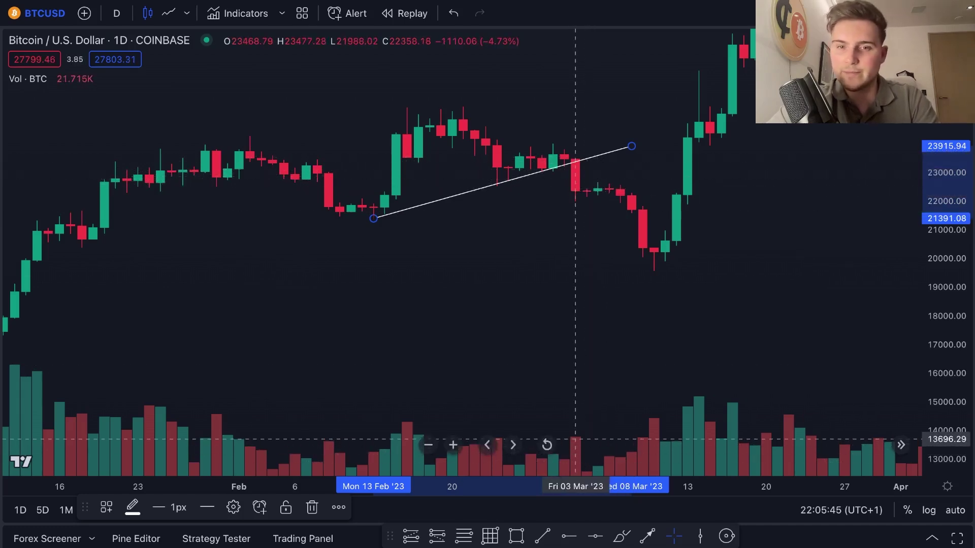
{"action": "scroll", "coordinate": [415, 401], "scroll_direction": "down", "scroll_amount": 3}
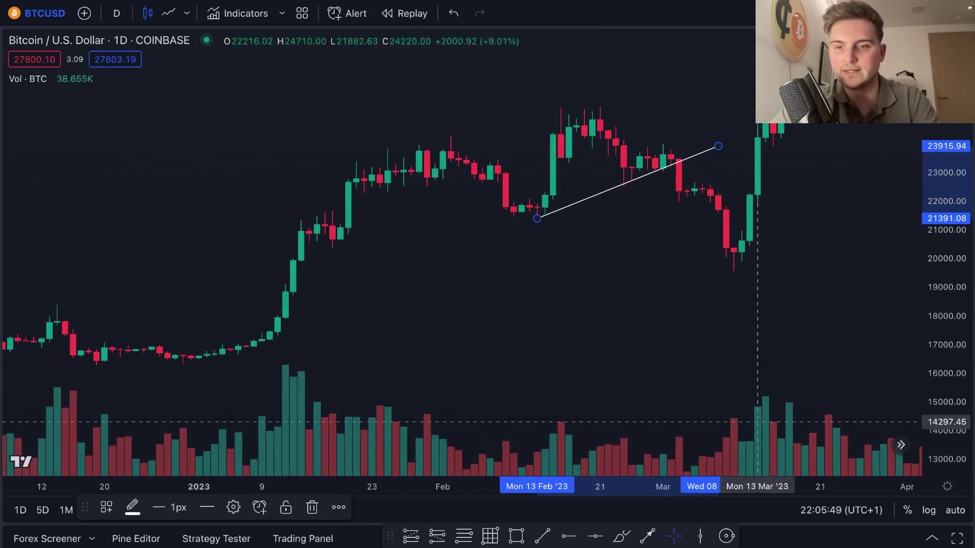
{"action": "key", "text": "Delete"}
{"action": "scroll", "coordinate": [609, 220], "scroll_direction": "down", "scroll_amount": 3}
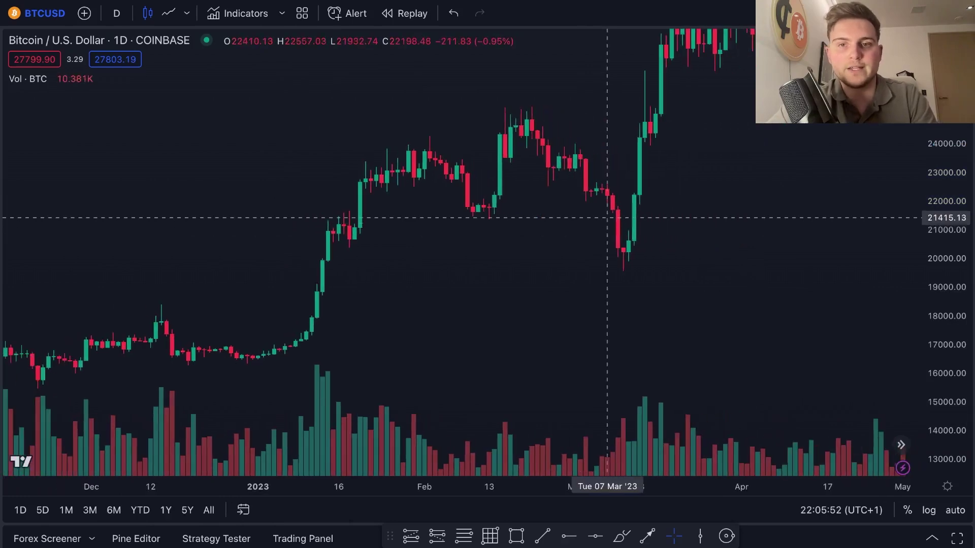
{"action": "scroll", "coordinate": [412, 251], "scroll_direction": "down", "scroll_amount": 3}
{"action": "scroll", "coordinate": [429, 196], "scroll_direction": "down", "scroll_amount": 3}
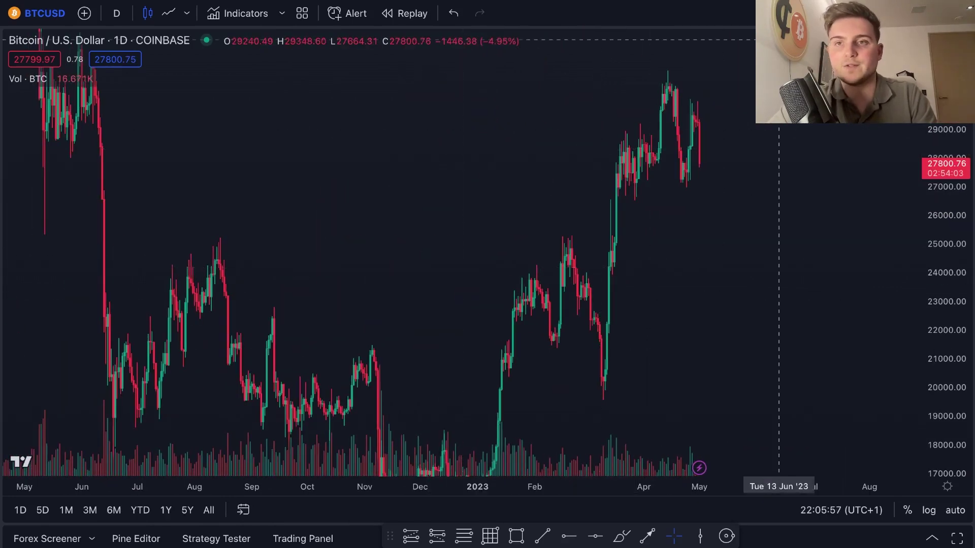